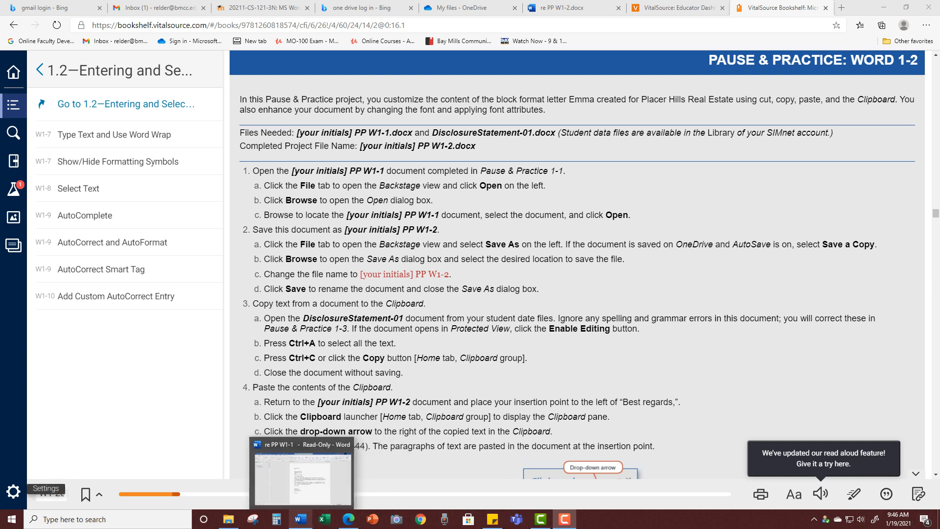
# Switch to the re PP W1-1 letter in Word and enlarge its view to 120%
pyautogui.click(301, 518)
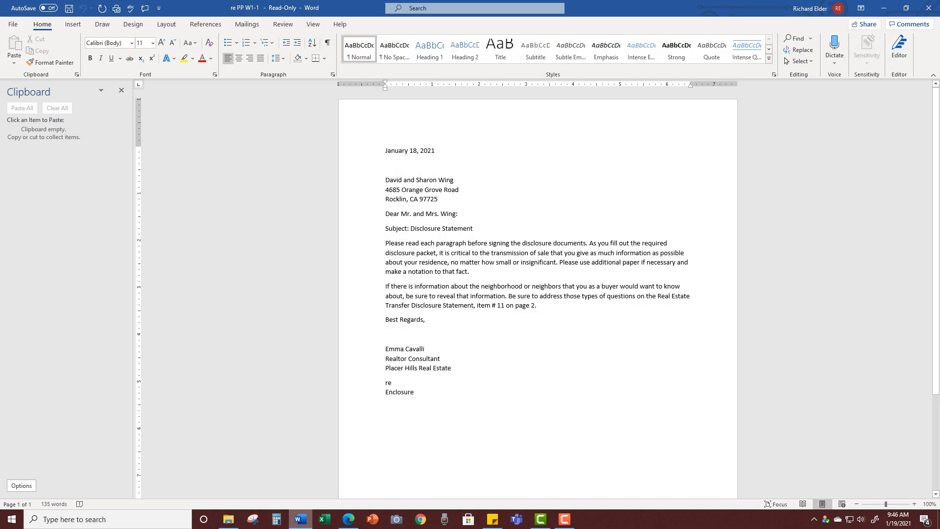
pyautogui.click(914, 503)
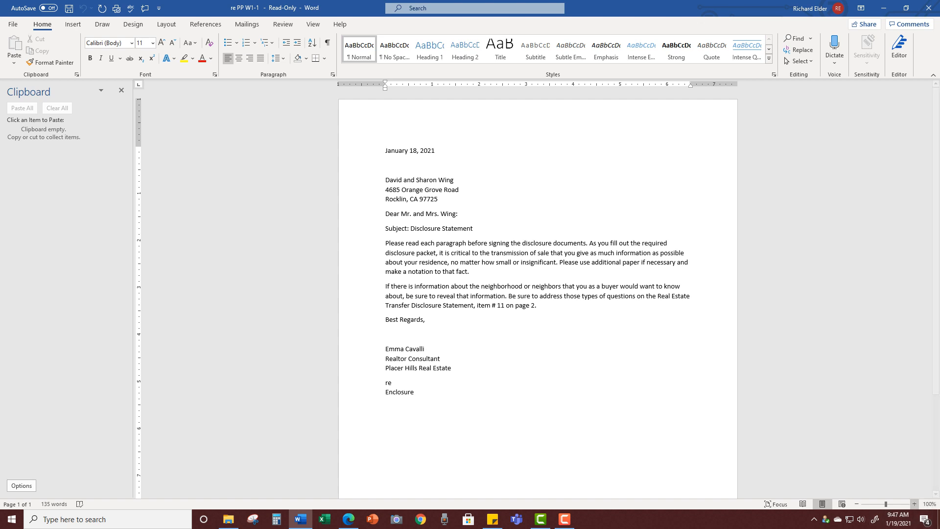
pyautogui.click(914, 504)
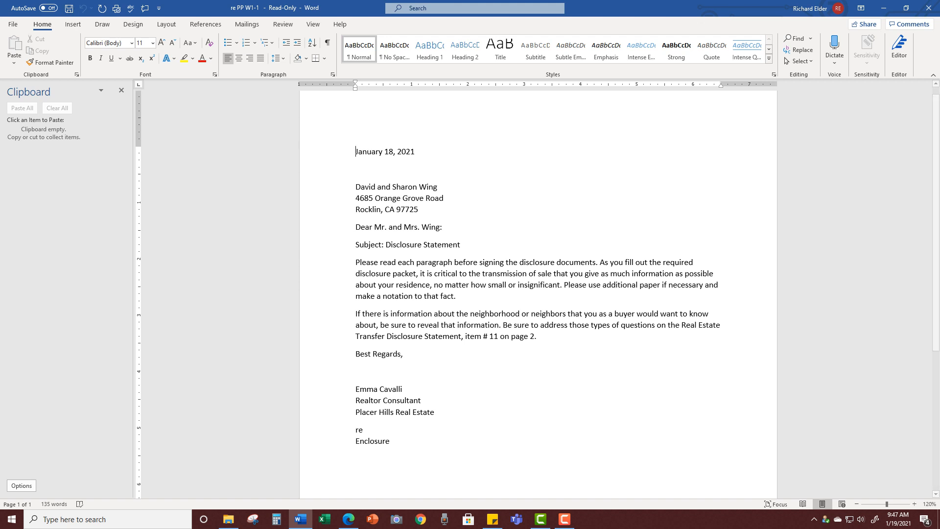
# Save a copy of the letter to the Bay Mills Community College OneDrive as re PP W1-2a
pyautogui.click(12, 24)
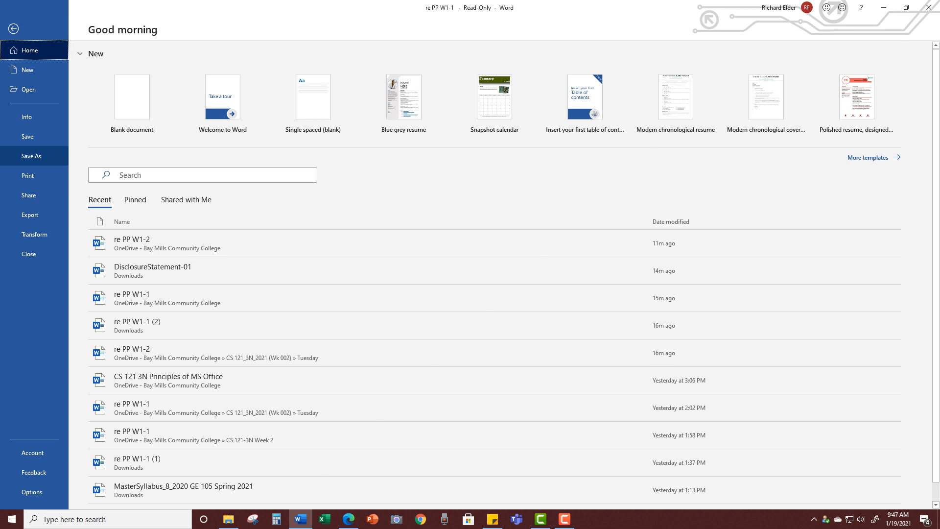
pyautogui.click(31, 155)
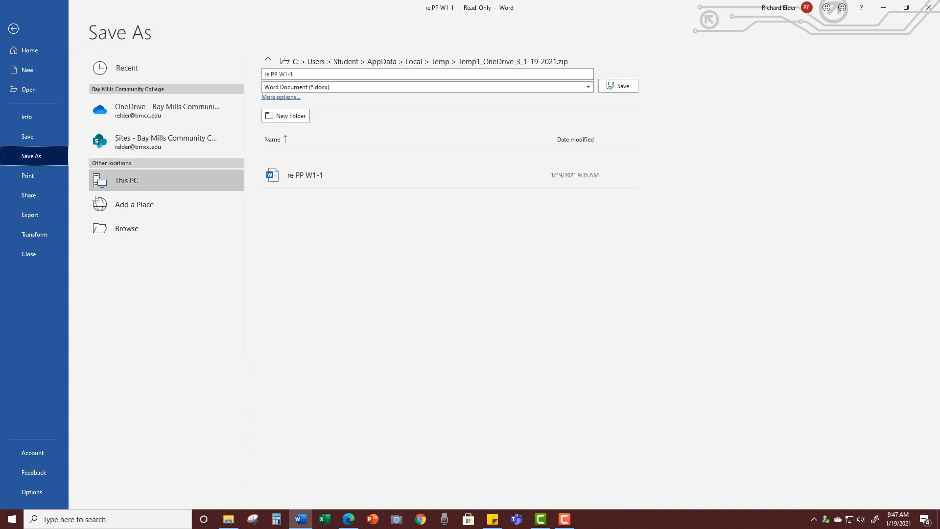
pyautogui.click(147, 112)
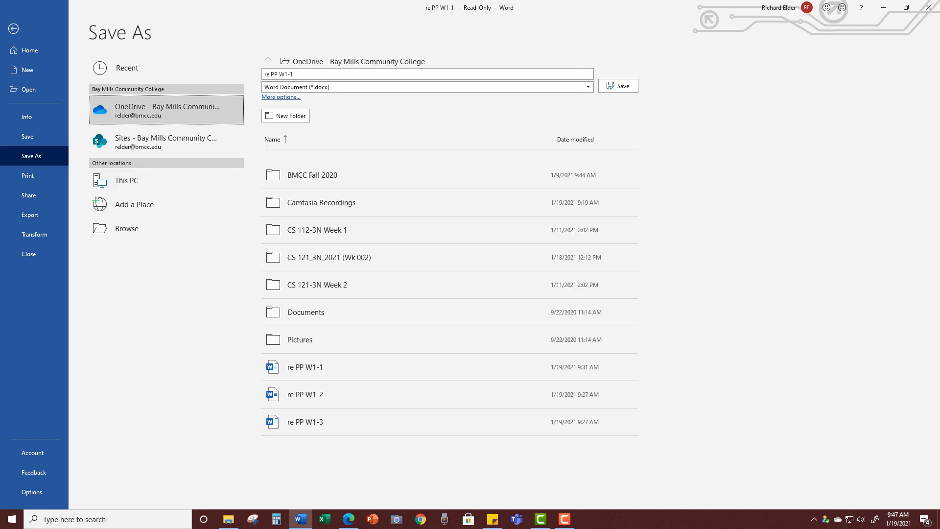
pyautogui.click(295, 74)
pyautogui.click(296, 74)
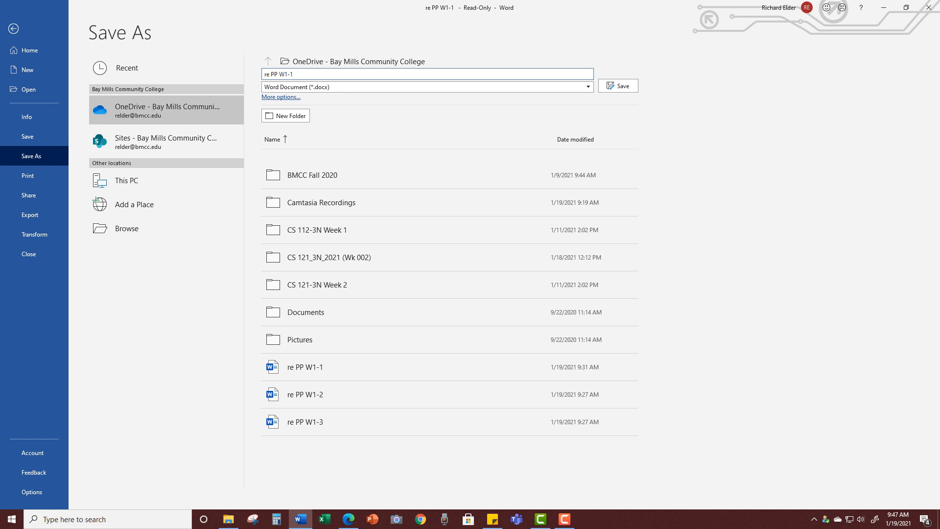
pyautogui.press('BackSpace')
pyautogui.write('2')
pyautogui.click(618, 86)
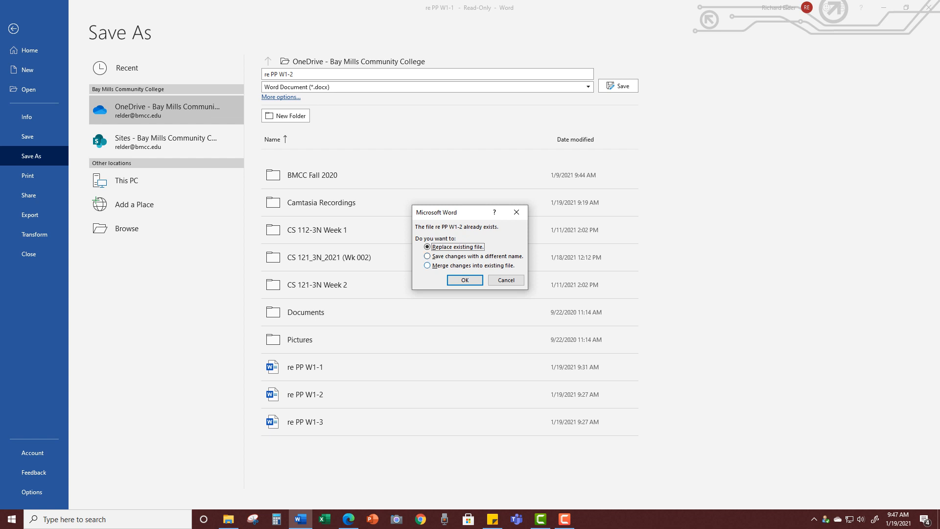
pyautogui.press('Down')
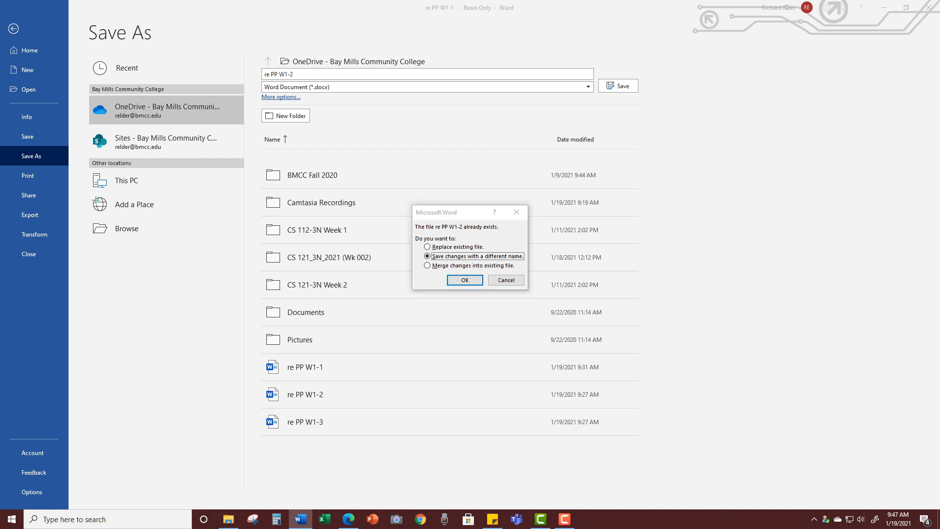
pyautogui.press('Escape')
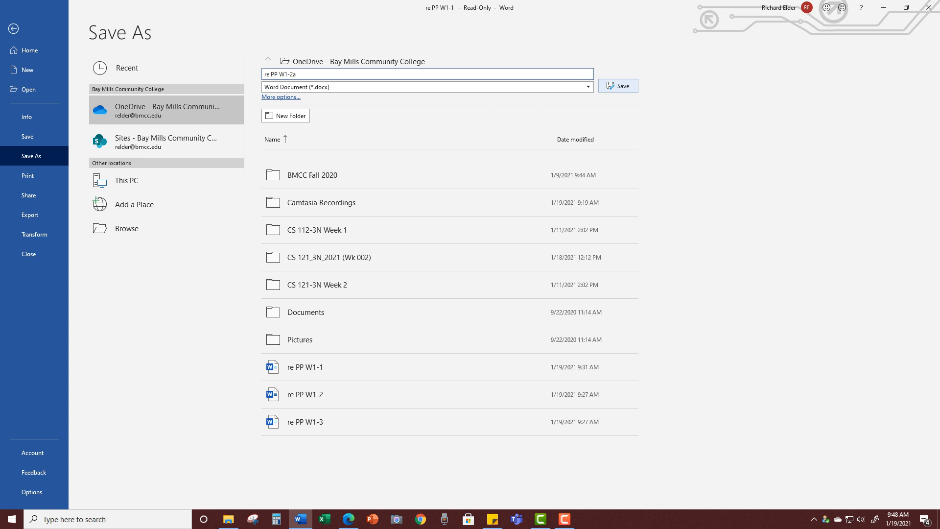
pyautogui.click(617, 86)
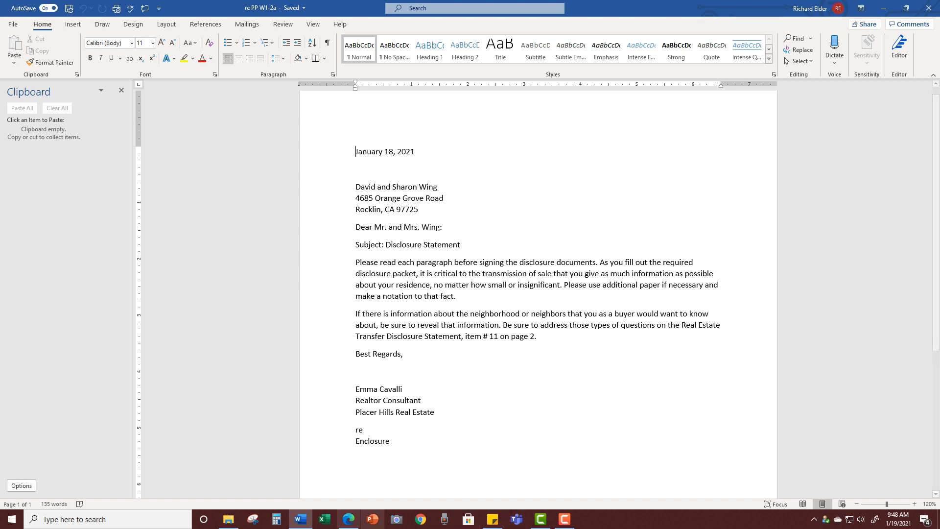
# Switch to the Moodle assignment page in the browser, download DisclosureStatement-01.docx and open it in Word for editing
pyautogui.click(348, 519)
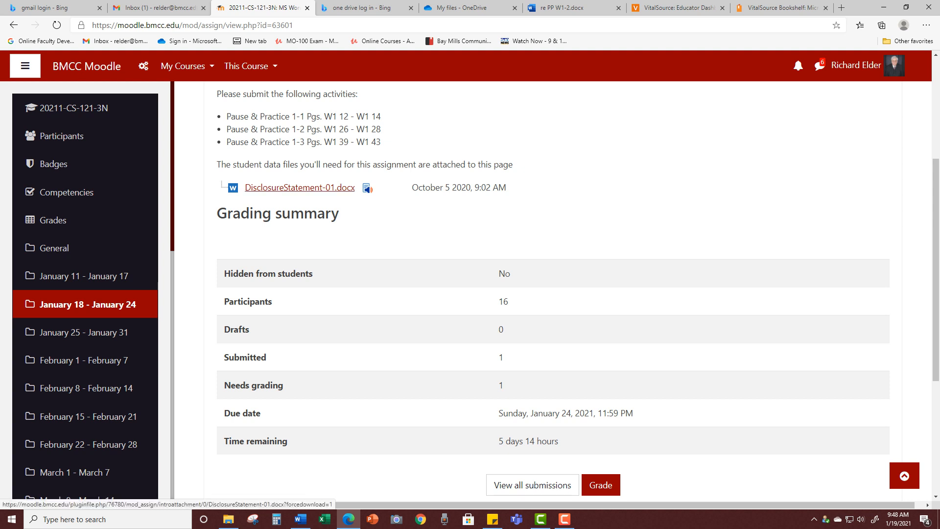
pyautogui.doubleClick(300, 187)
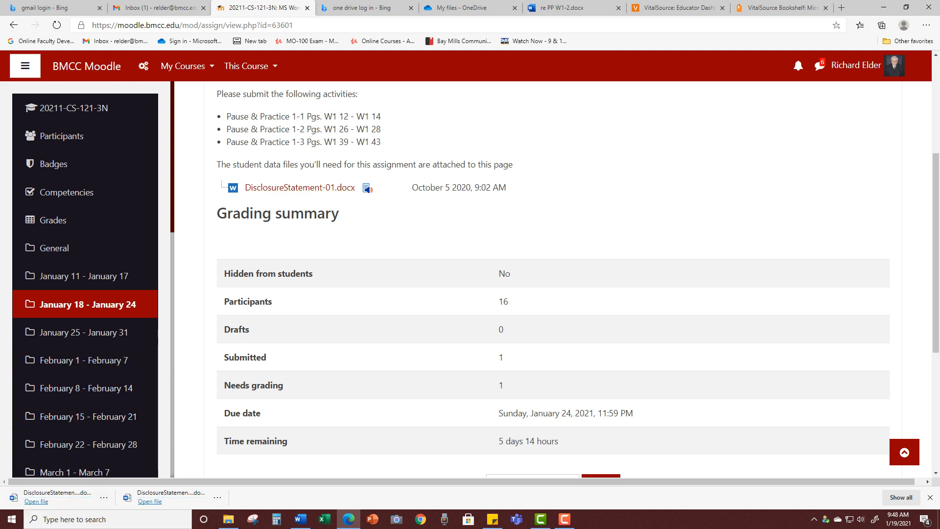
pyautogui.click(36, 502)
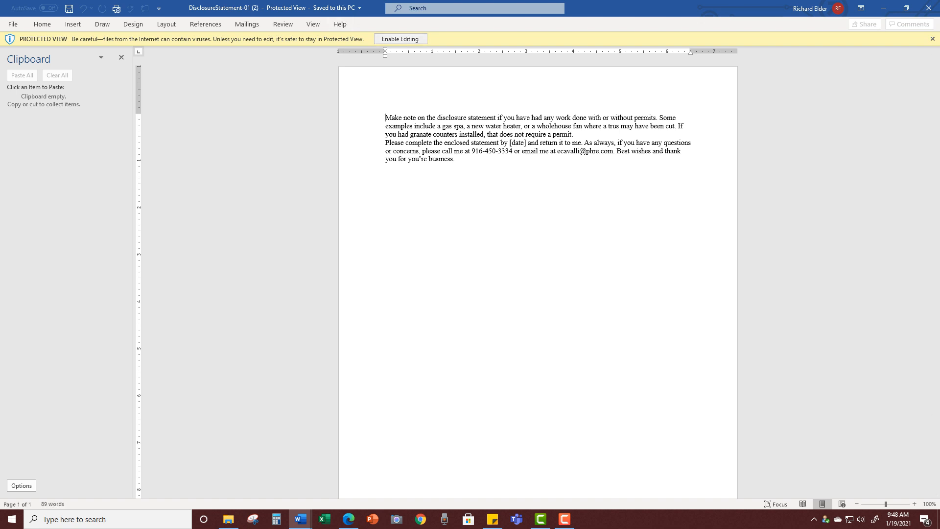
pyautogui.click(400, 38)
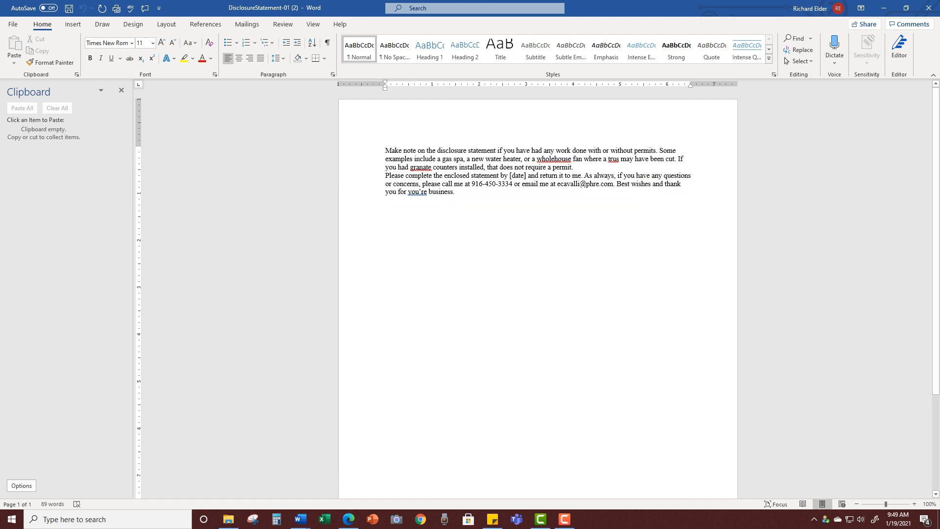
# Copy all the text of the disclosure document to the Clipboard and close that document
pyautogui.moveTo(455, 191); pyautogui.dragTo(385, 150)
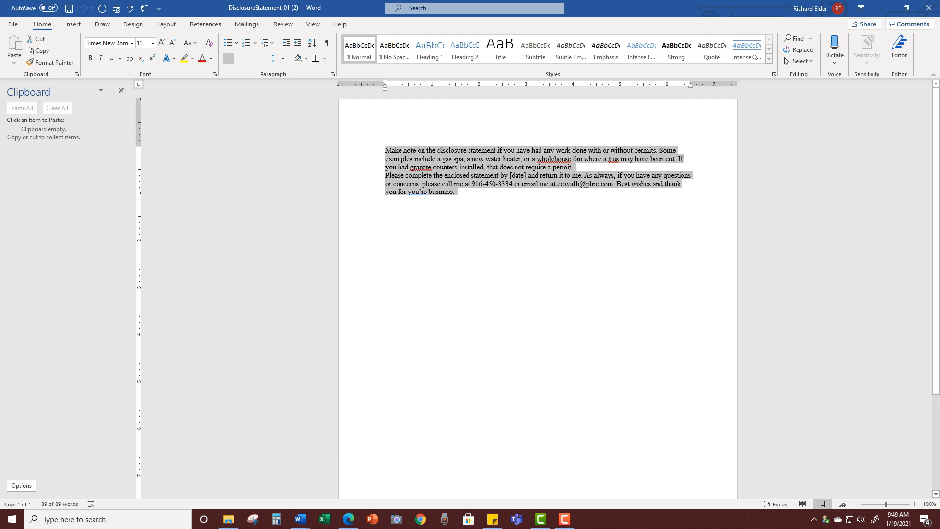
pyautogui.hotkey('ctrl', 'c')
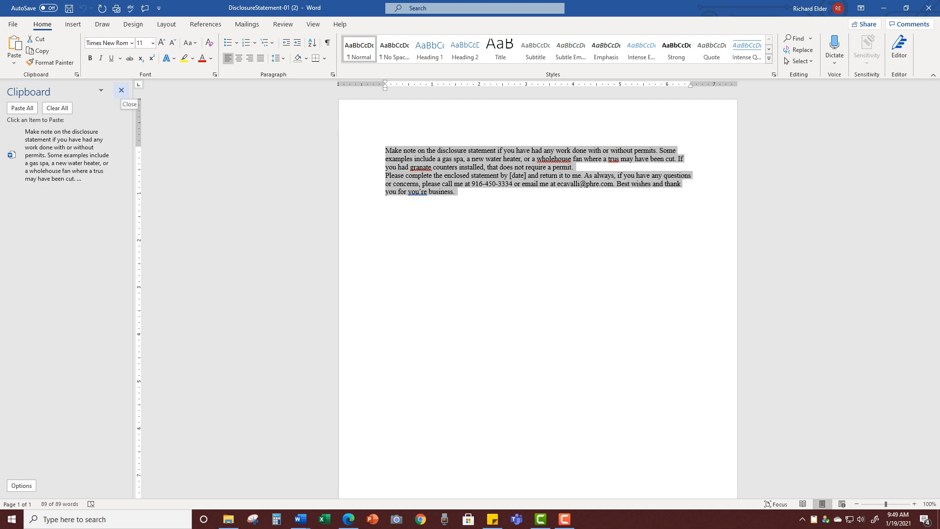
pyautogui.click(122, 91)
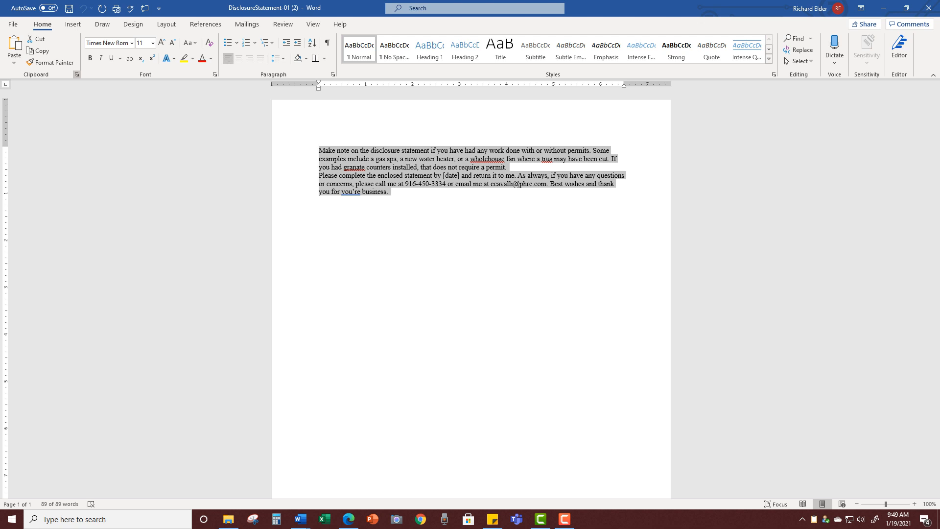
pyautogui.click(76, 75)
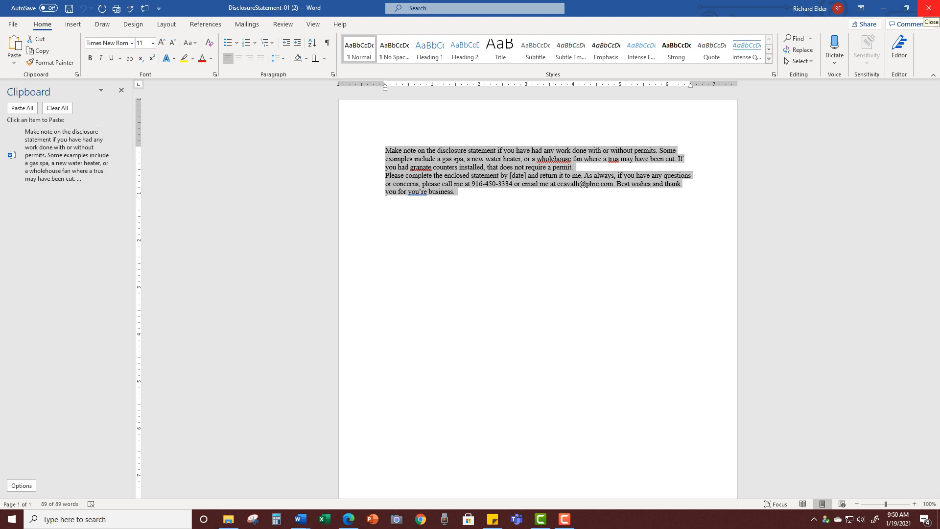
pyautogui.click(929, 8)
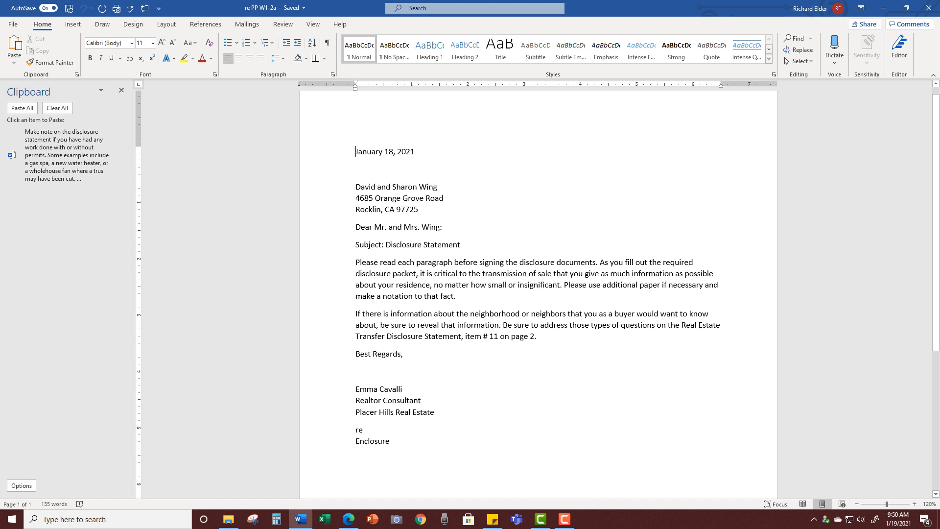
# Paste the copied disclosure paragraphs on a new line above "Best Regards," in the letter, keeping the source formatting
pyautogui.press('Return')
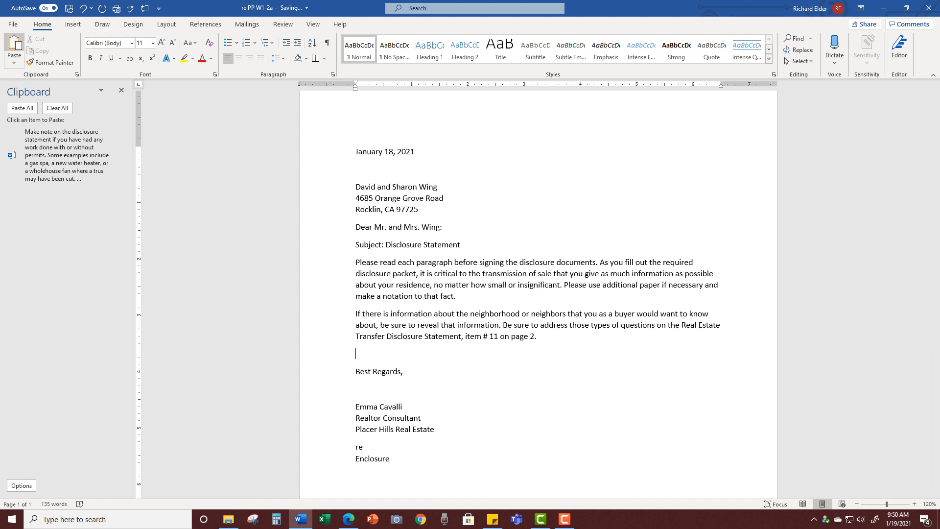
pyautogui.click(14, 49)
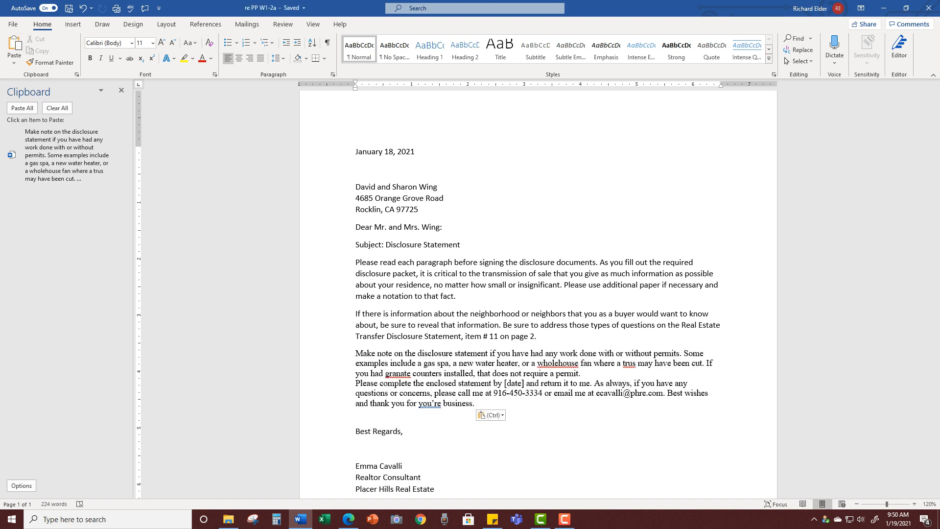
pyautogui.click(82, 8)
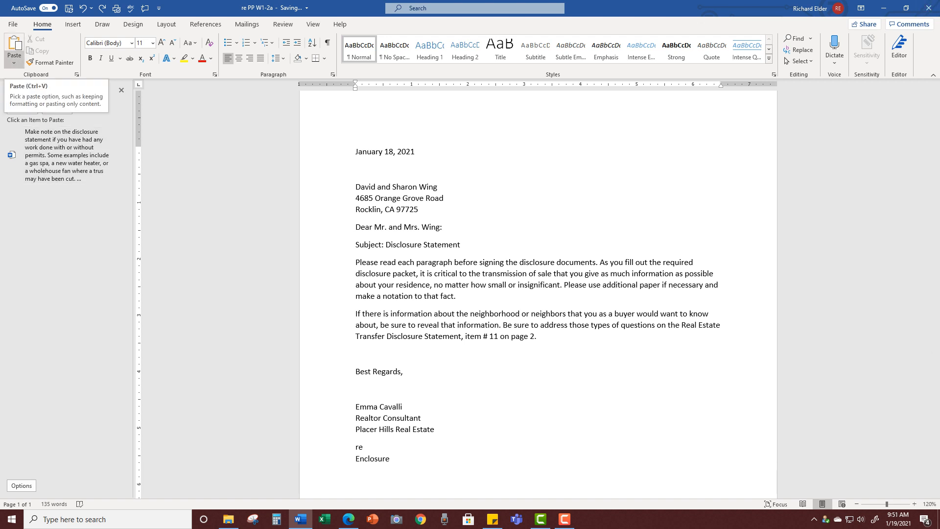
pyautogui.click(14, 59)
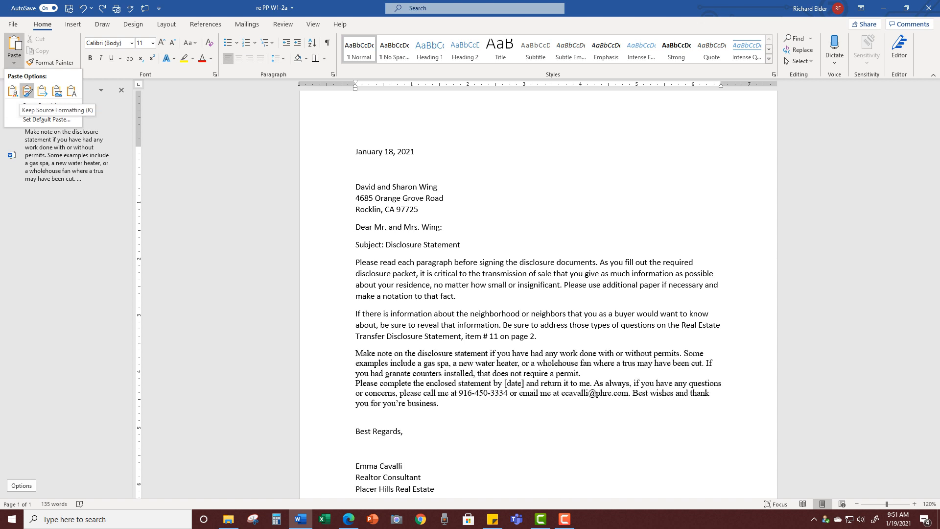
pyautogui.click(28, 91)
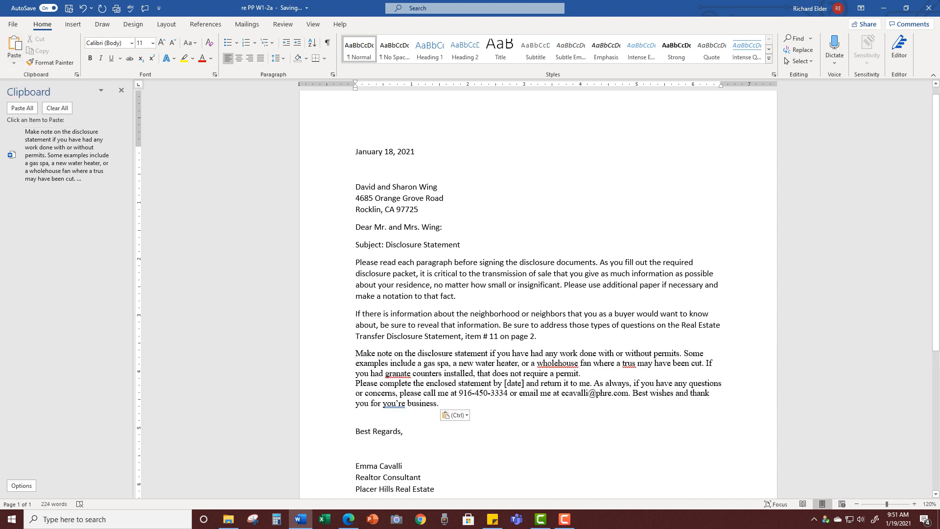
pyautogui.click(15, 63)
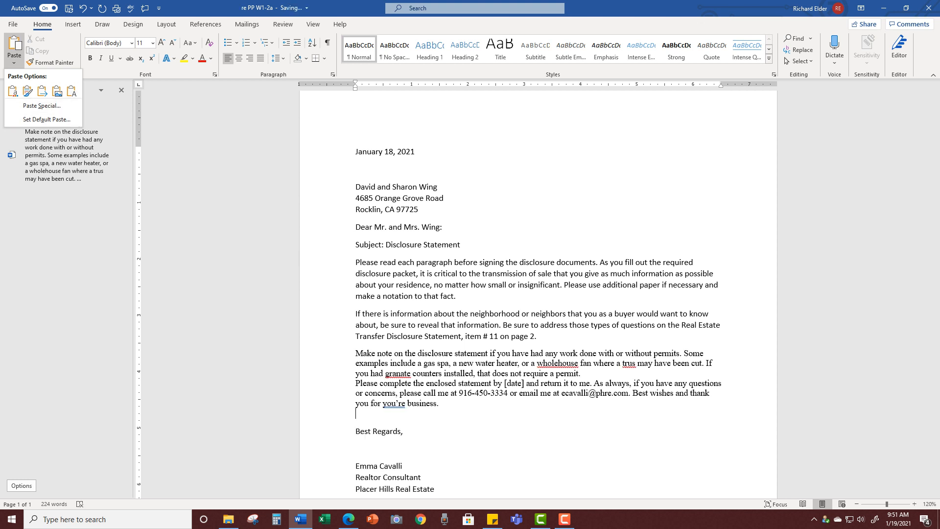
pyautogui.press('Escape')
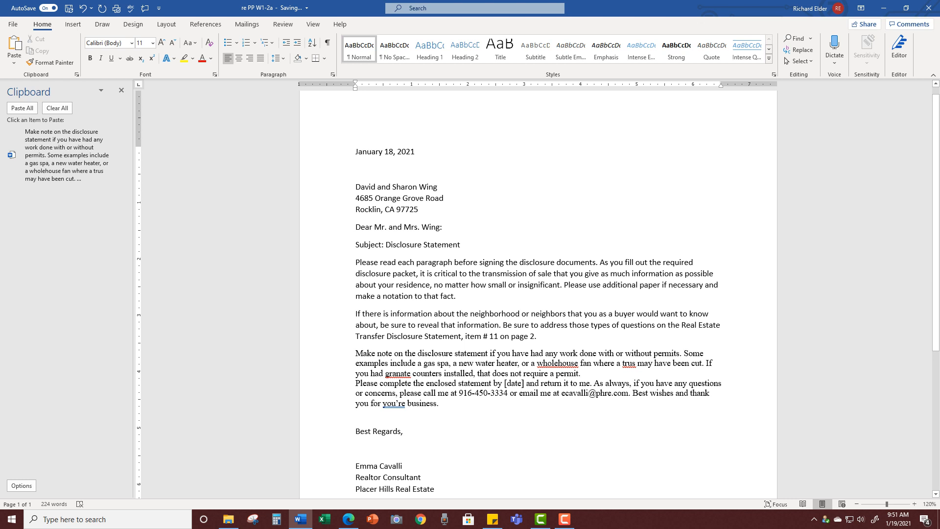
# Change the font of the two pasted disclosure paragraphs to Calibri (Body) to match the rest of the letter
pyautogui.click(374, 262)
pyautogui.click(385, 363)
pyautogui.moveTo(355, 353); pyautogui.dragTo(437, 403)
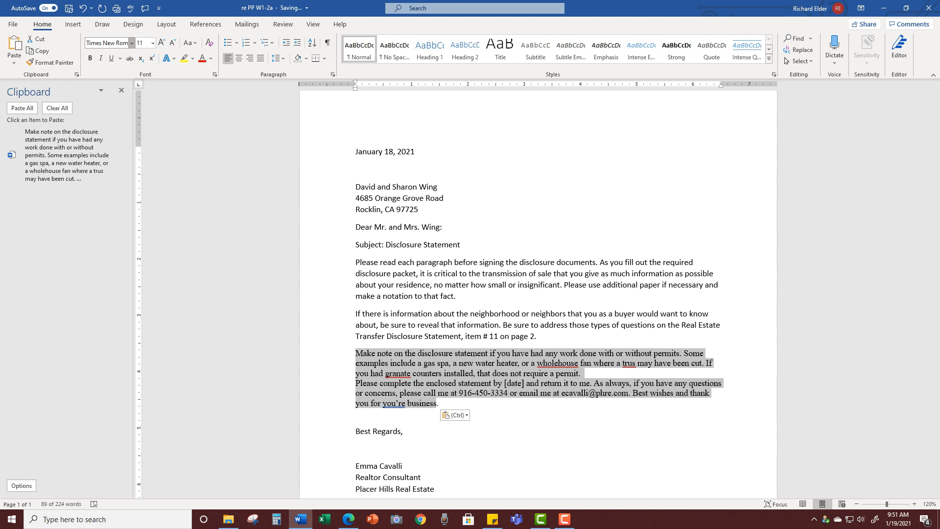
pyautogui.click(131, 44)
pyautogui.click(147, 84)
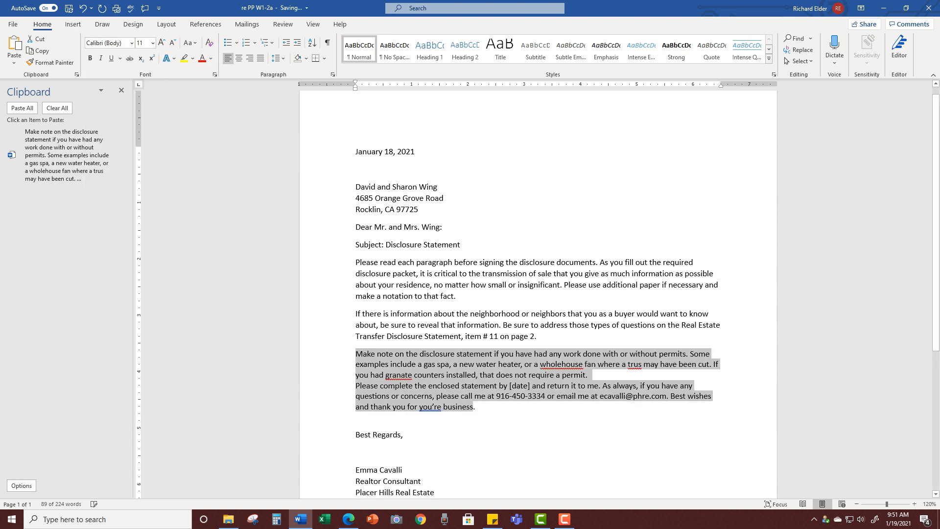
pyautogui.click(481, 395)
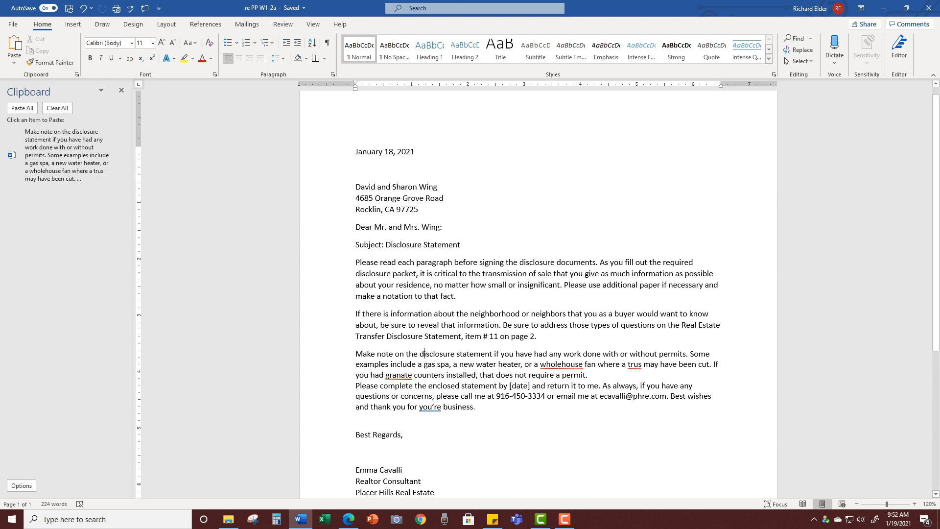
# Use Format Painter to copy the pasted paragraphs' formatting to the "If there is information" paragraph and the "Best Regards," line
pyautogui.moveTo(475, 406); pyautogui.dragTo(356, 353)
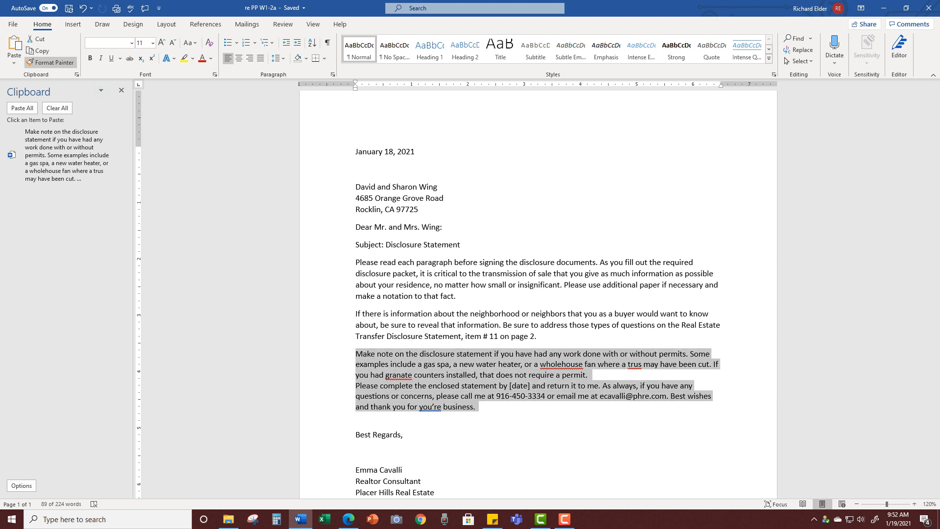
pyautogui.click(51, 62)
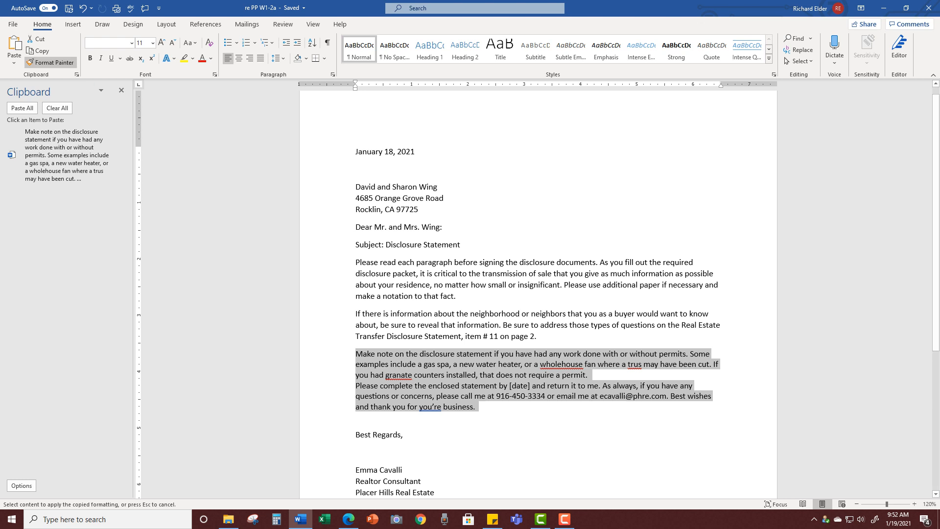
pyautogui.moveTo(362, 314)
pyautogui.mouseDown()
pyautogui.moveTo(381, 324)
pyautogui.moveTo(539, 337)
pyautogui.mouseUp()
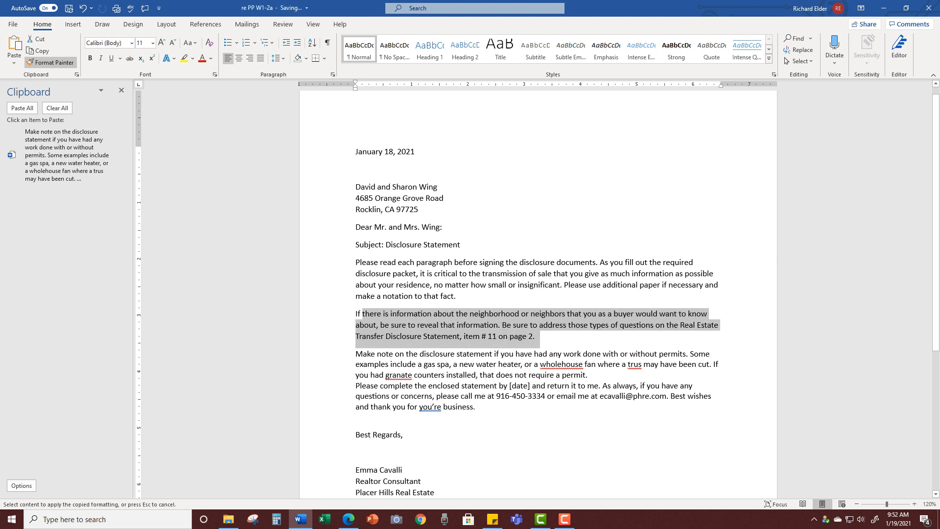
pyautogui.click(345, 336)
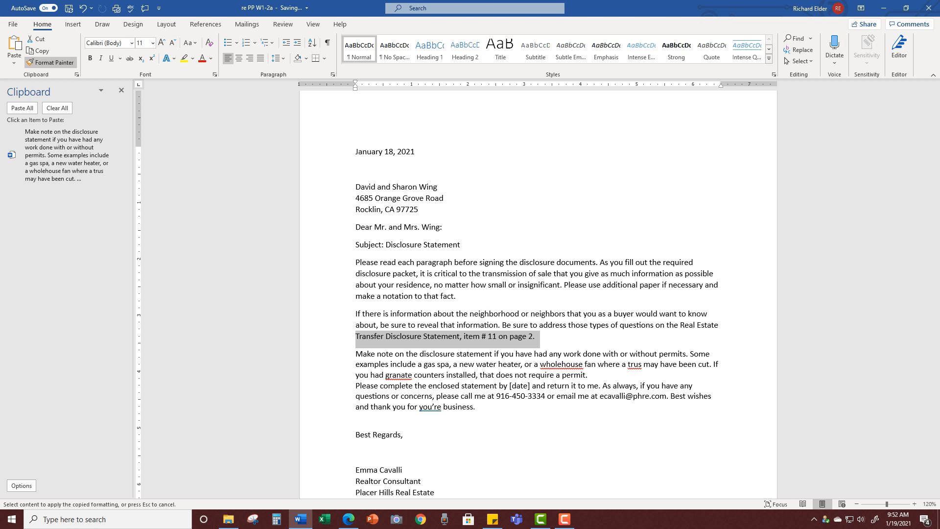
pyautogui.click(405, 435)
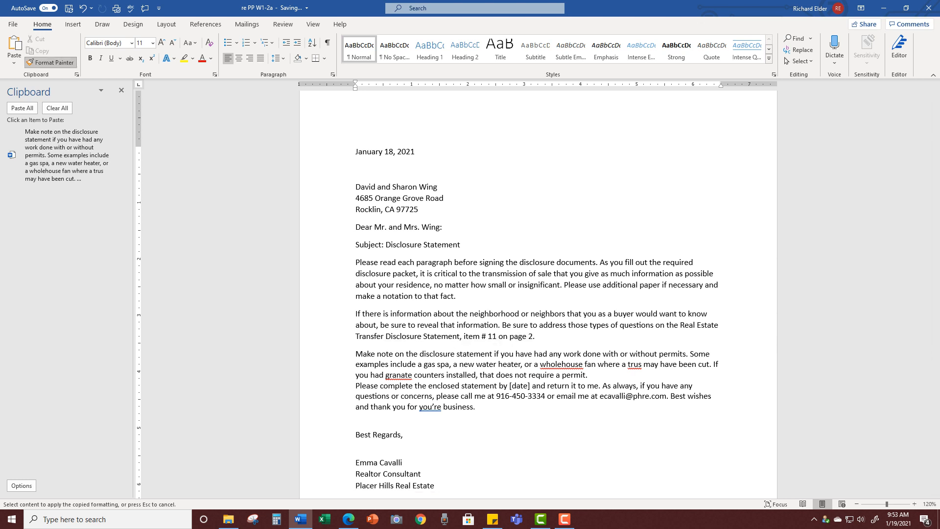
# Turn off Format Painter and copy the word "disclosure" in front of "statement" in the "Please complete the enclosed" paragraph
pyautogui.click(50, 63)
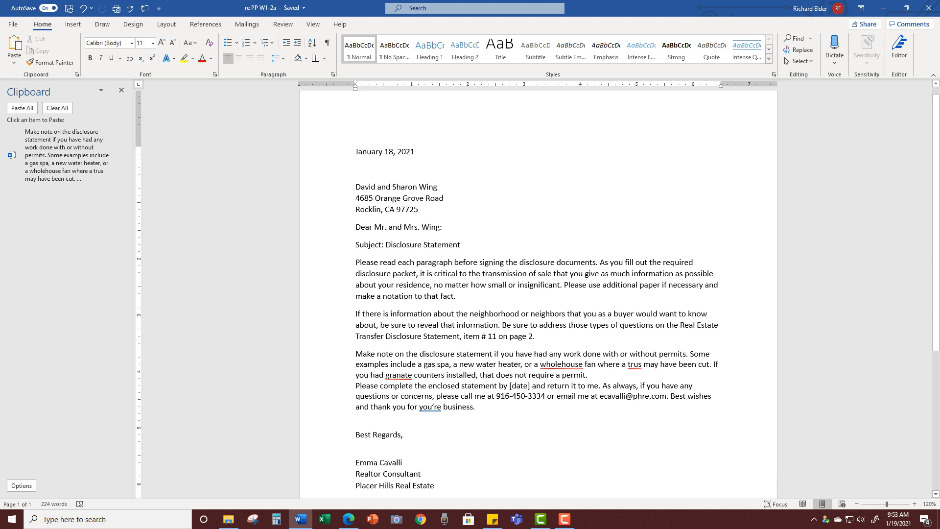
pyautogui.doubleClick(439, 352)
pyautogui.hotkey('ctrl', 'c')
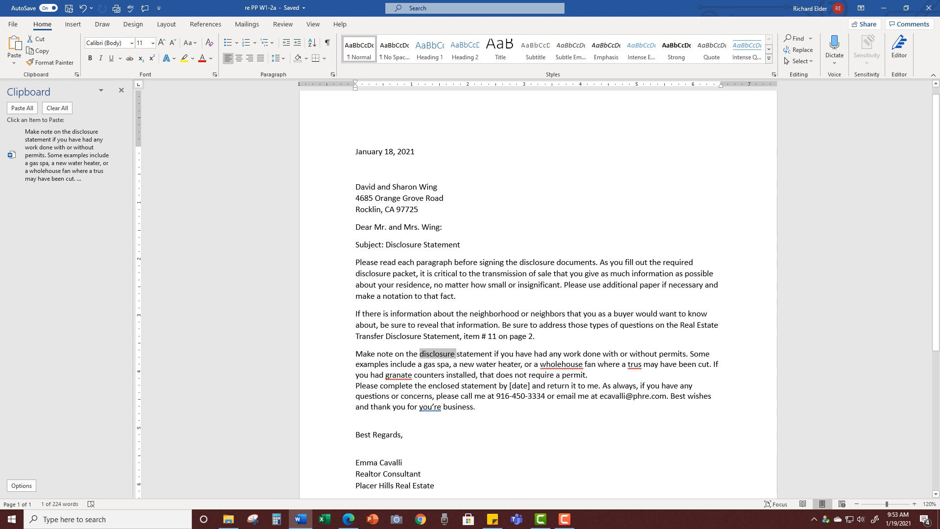
pyautogui.hotkey('shift', 'F2')
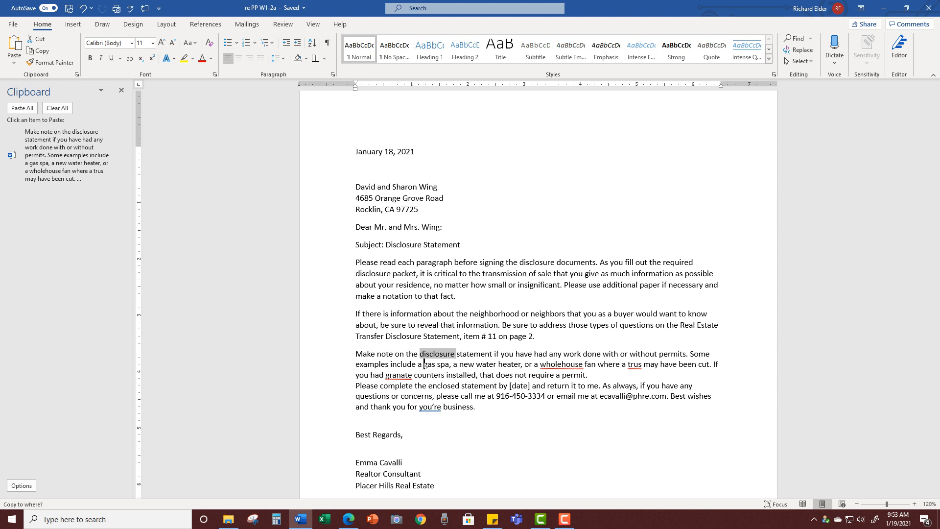
pyautogui.click(462, 385)
pyautogui.press('Return')
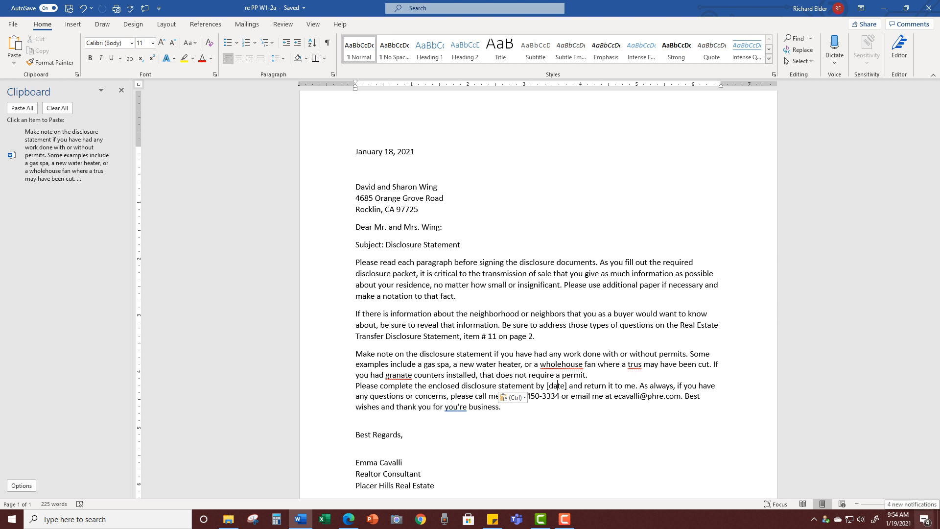
# Check the calendar for the date one week ahead and replace the "[date]" placeholder with "January 26, 2021"
pyautogui.click(898, 519)
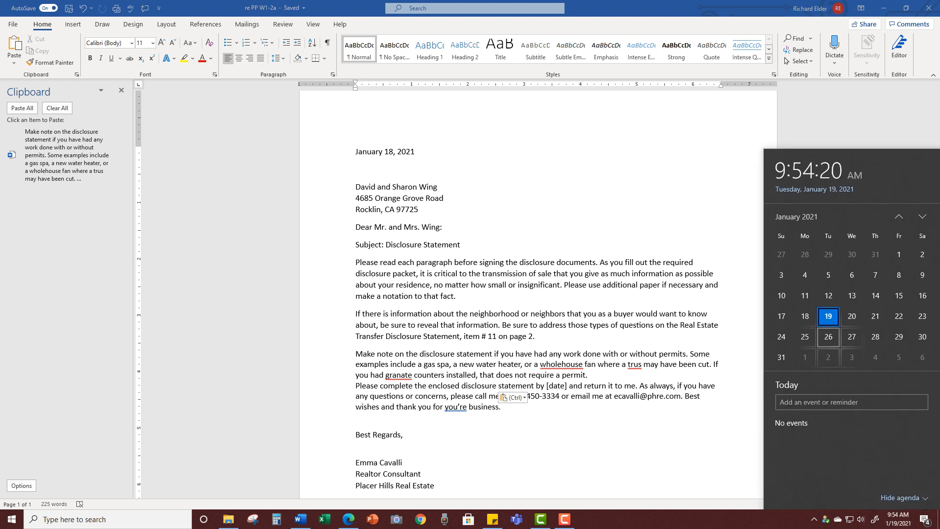
pyautogui.click(557, 385)
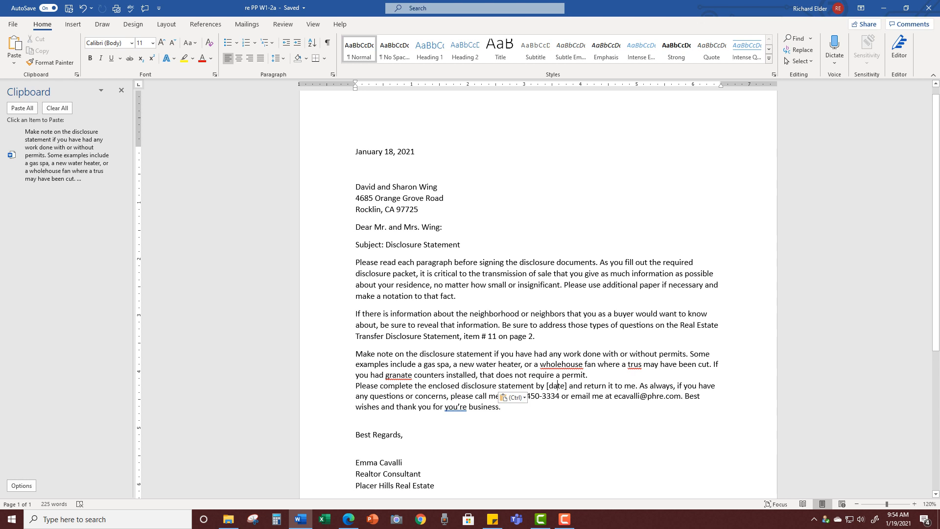
pyautogui.press('BackSpace')
pyautogui.press('BackSpace')
pyautogui.press('BackSpace')
pyautogui.press('BackSpace')
pyautogui.press('BackSpace')
pyautogui.press('BackSpace')
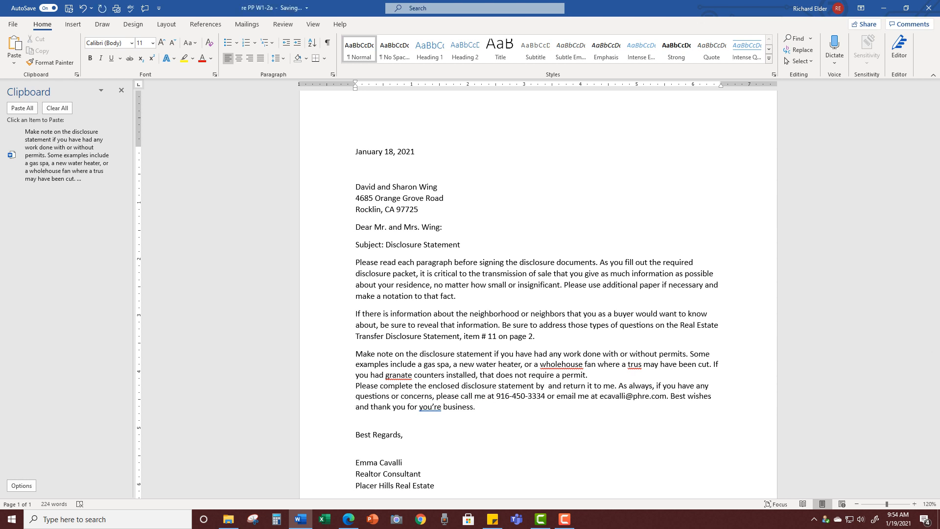
pyautogui.write('Januar')
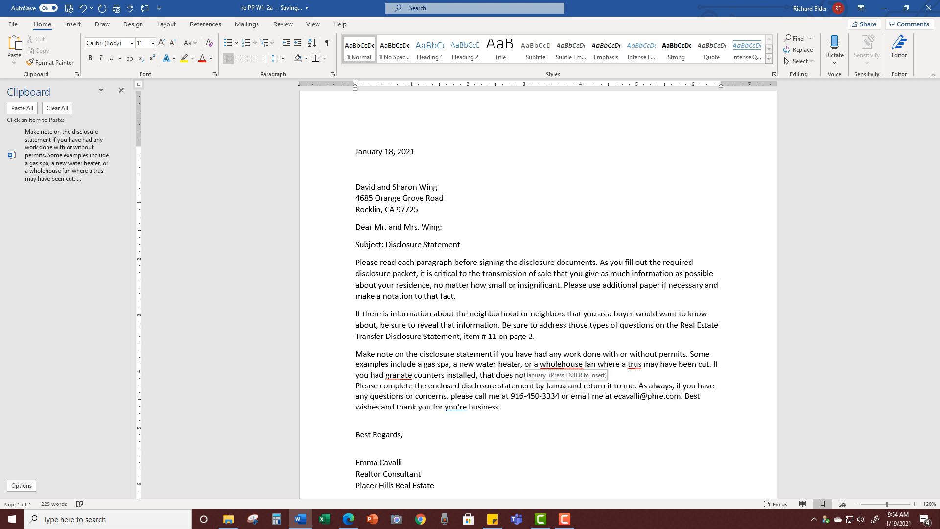
pyautogui.write('y ')
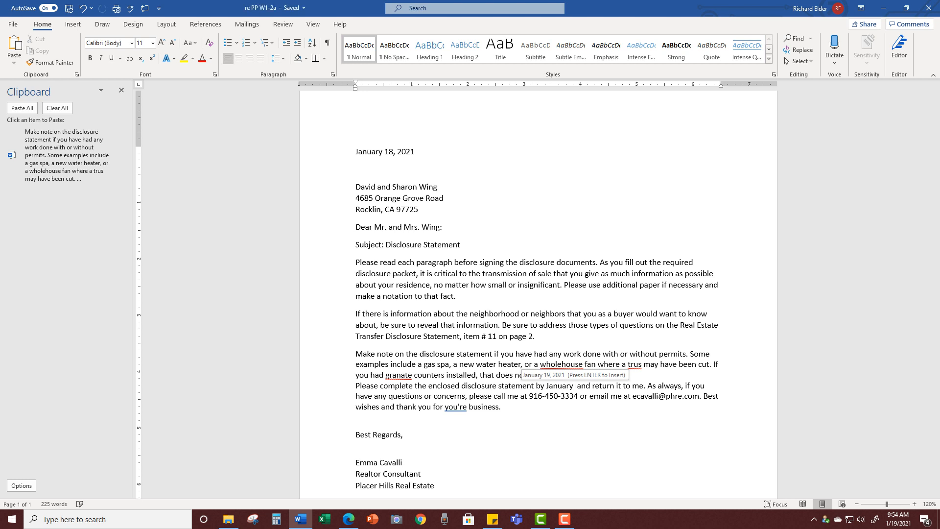
pyautogui.write('26, 2021')
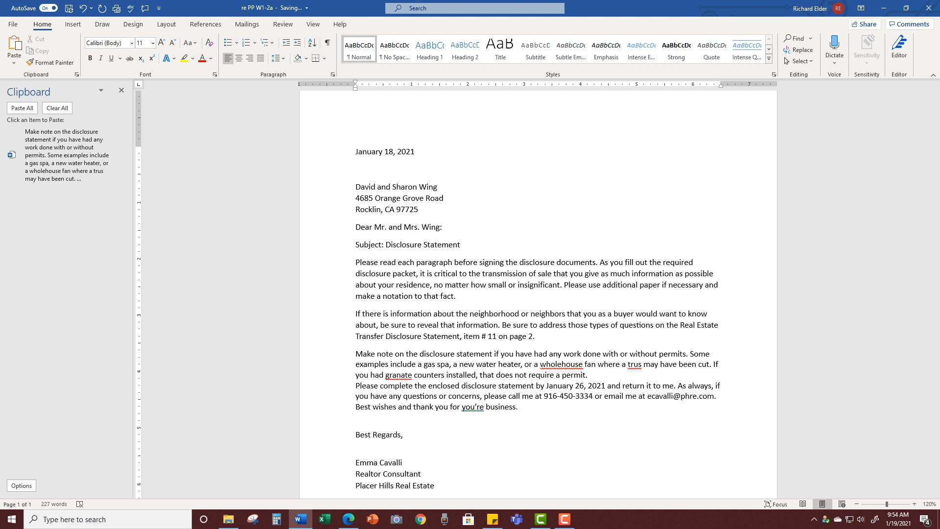
# Change the font of the entire letter to Cambria and its font size to 12 pt
pyautogui.hotkey('ctrl', 'a')
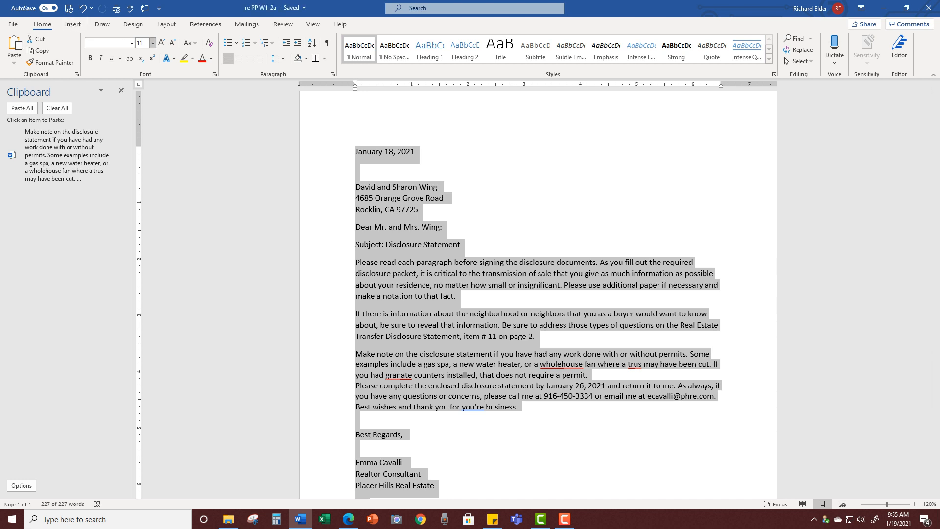
pyautogui.click(132, 43)
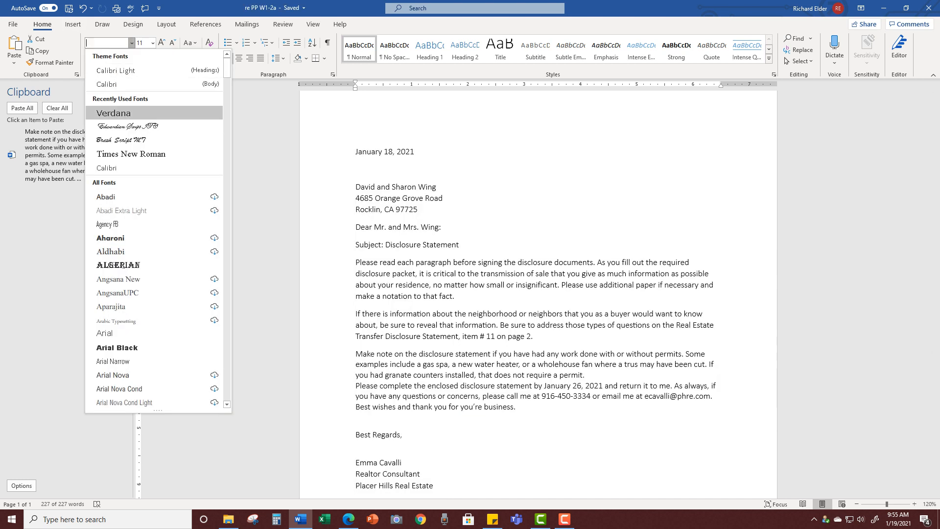
pyautogui.scroll(-4, 147, 186)
pyautogui.scroll(-6, 147, 205)
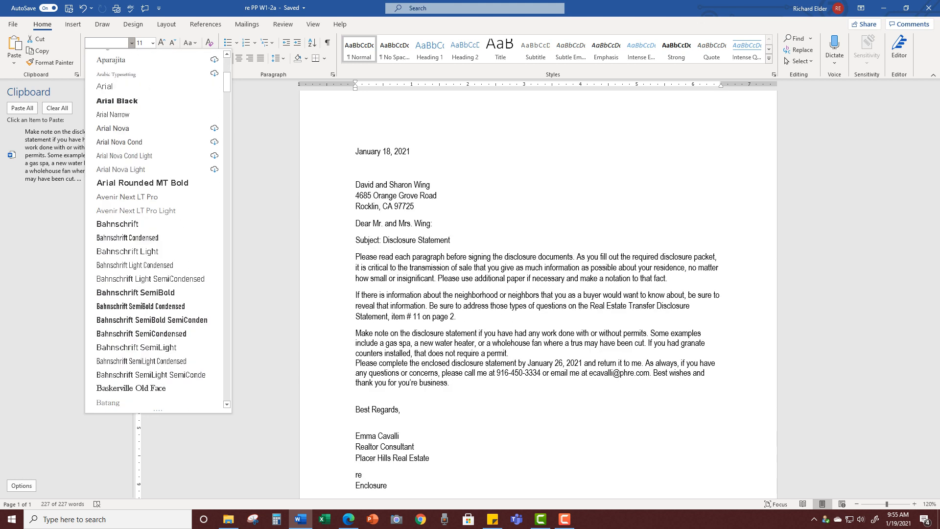
pyautogui.scroll(-1, 147, 259)
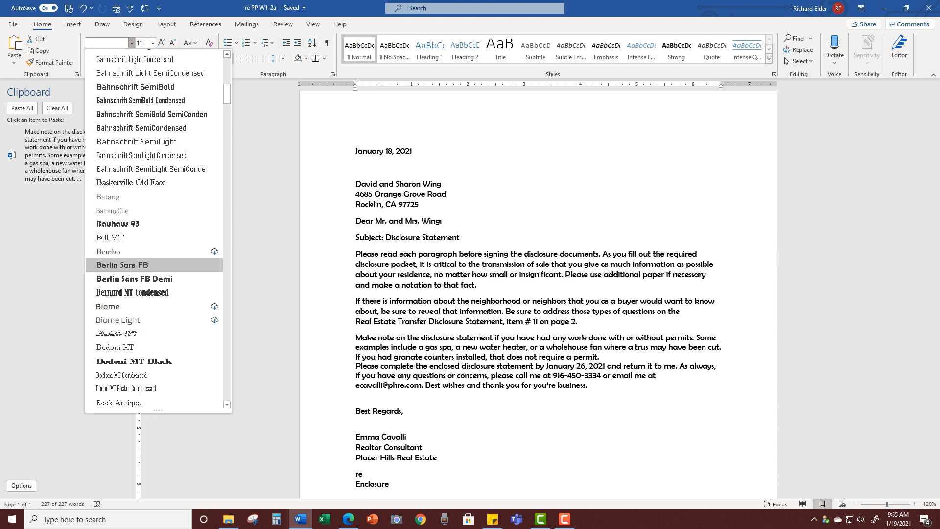
pyautogui.scroll(-7, 147, 264)
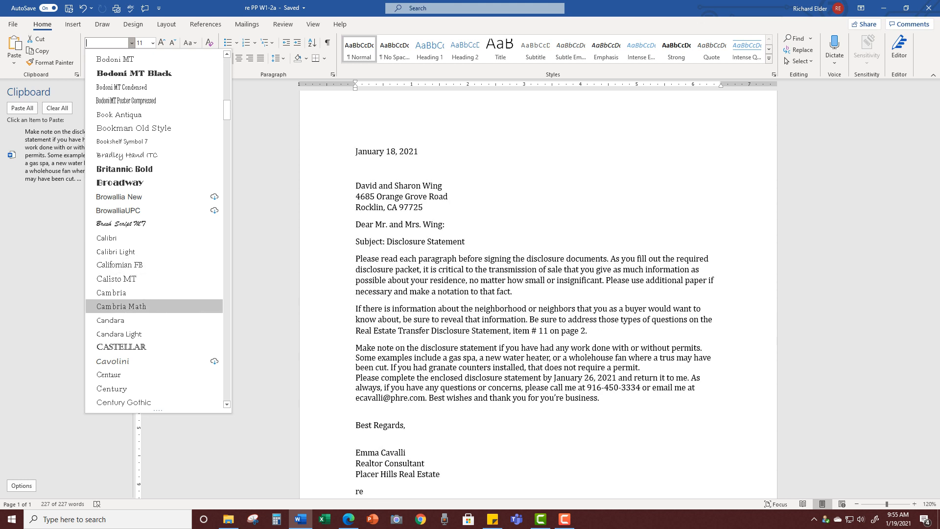
pyautogui.click(111, 292)
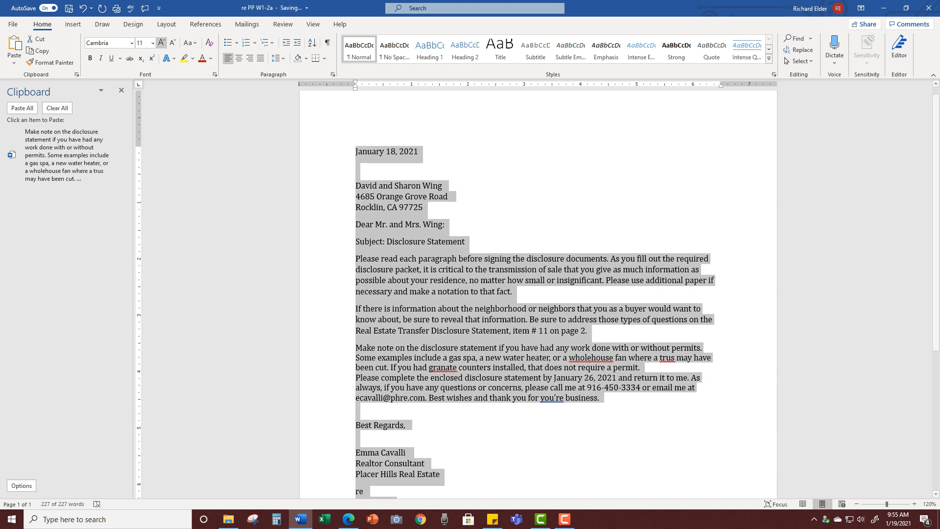
pyautogui.click(152, 43)
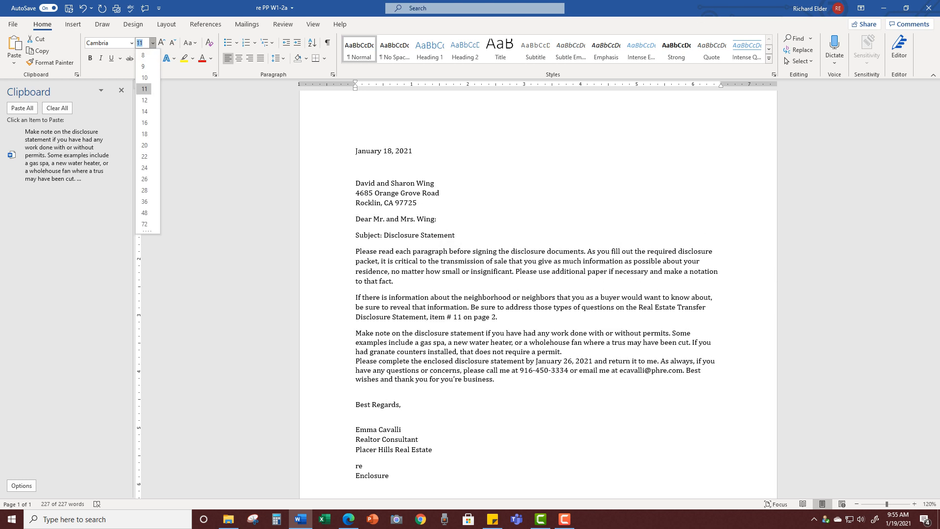
pyautogui.click(144, 100)
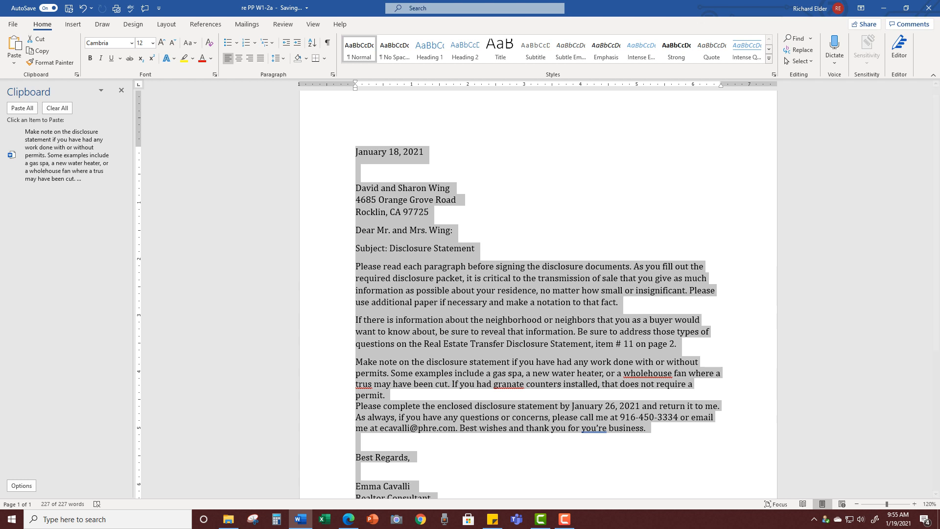
pyautogui.click(458, 200)
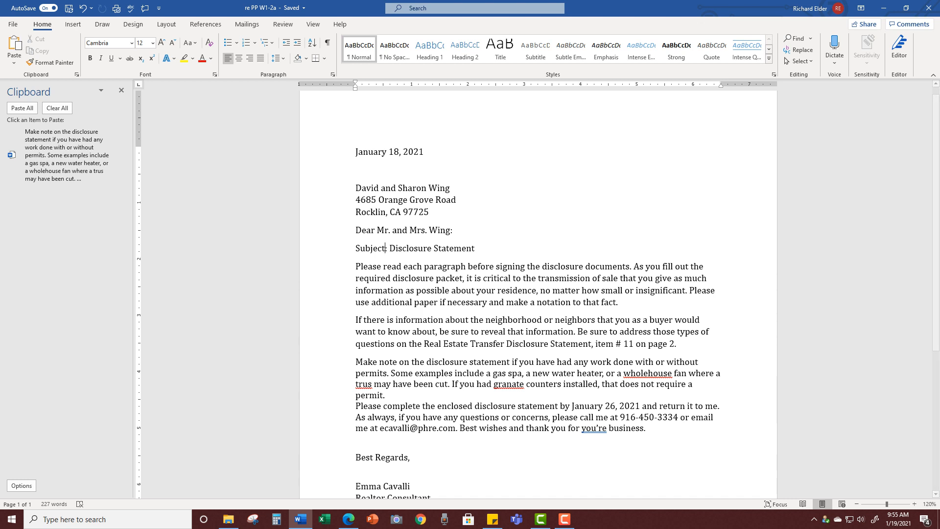
# Change the word "Subject" in the subject line to uppercase
pyautogui.moveTo(385, 248); pyautogui.dragTo(355, 248)
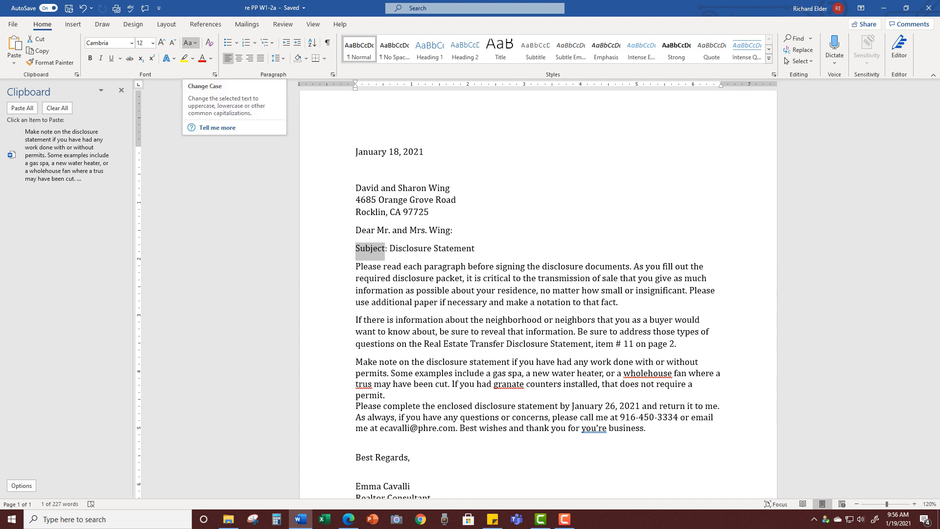
pyautogui.click(191, 43)
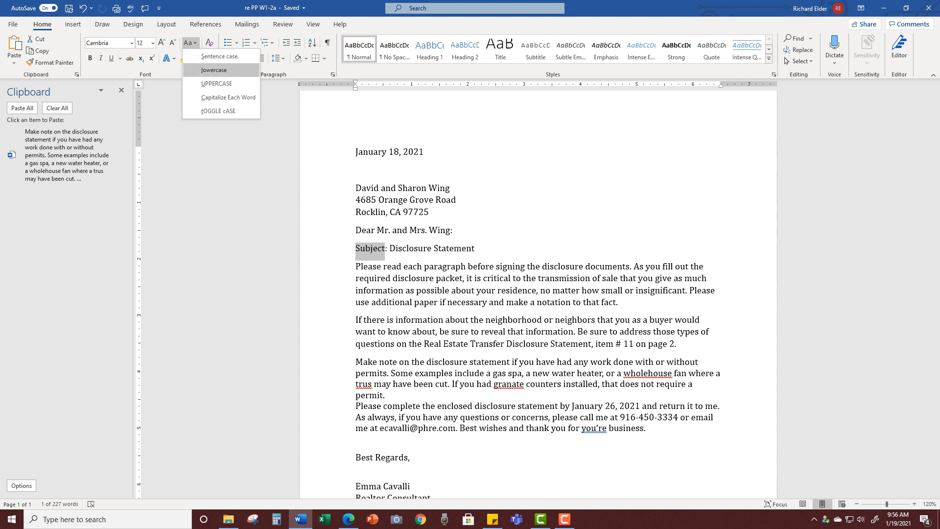
pyautogui.click(216, 83)
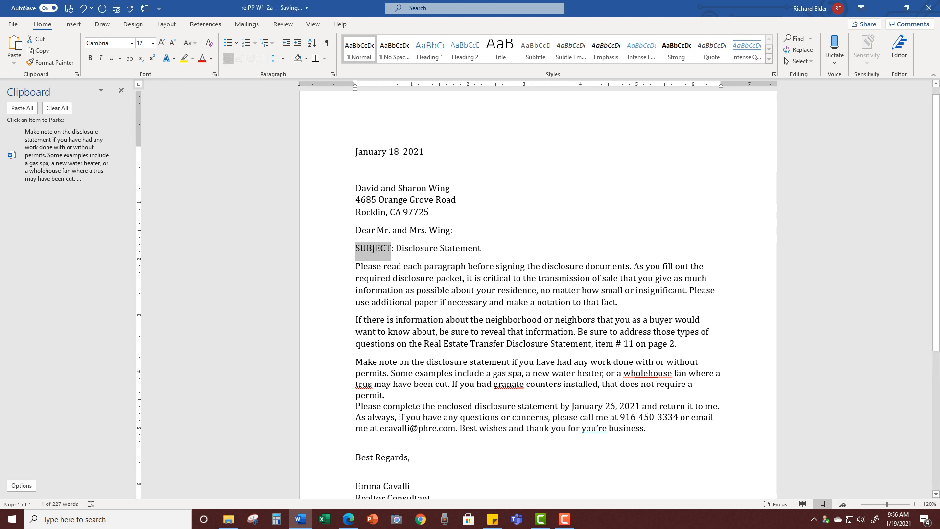
pyautogui.click(429, 212)
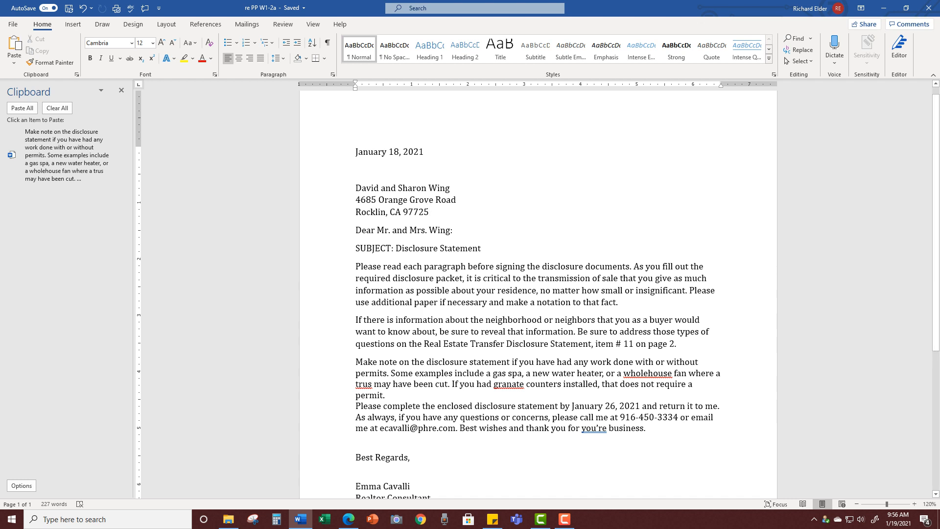
# Set the character spacing of "SUBJECT:", including the colon, to Expanded by 1 pt
pyautogui.moveTo(394, 248); pyautogui.dragTo(355, 248)
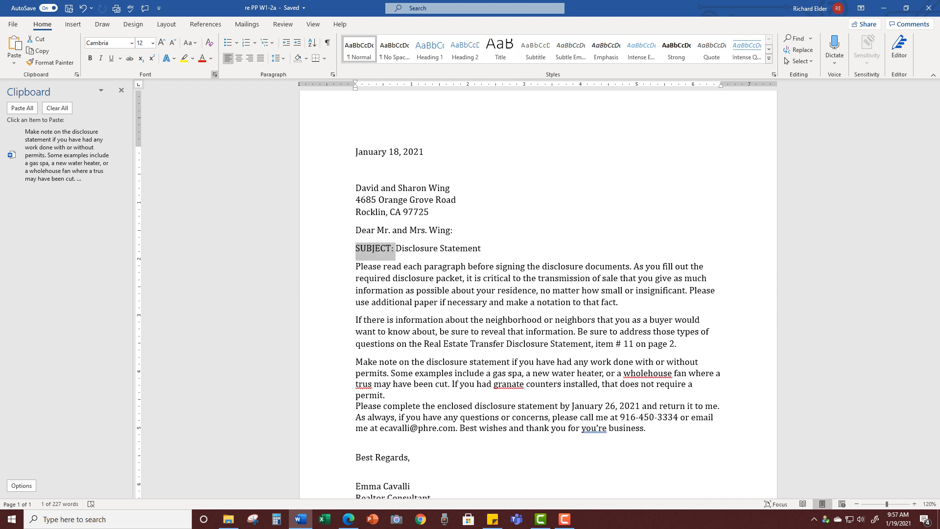
pyautogui.click(215, 75)
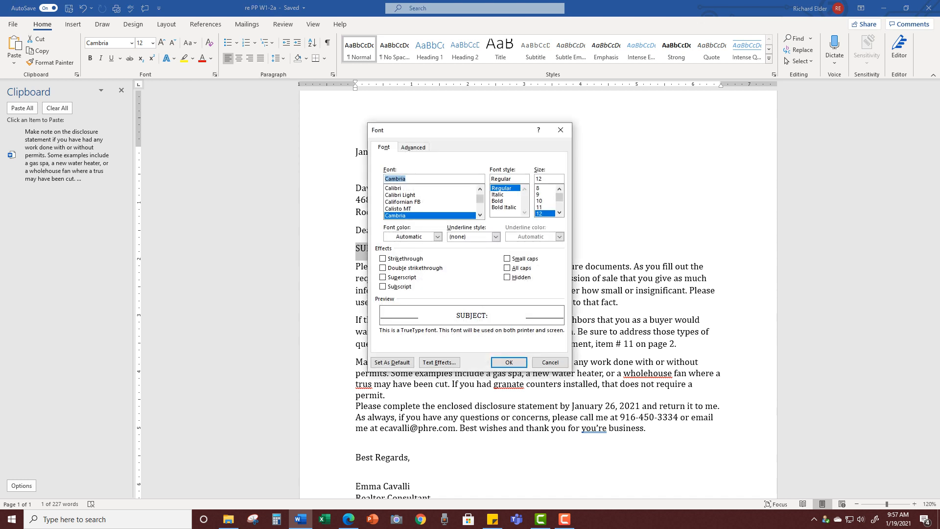
pyautogui.click(412, 147)
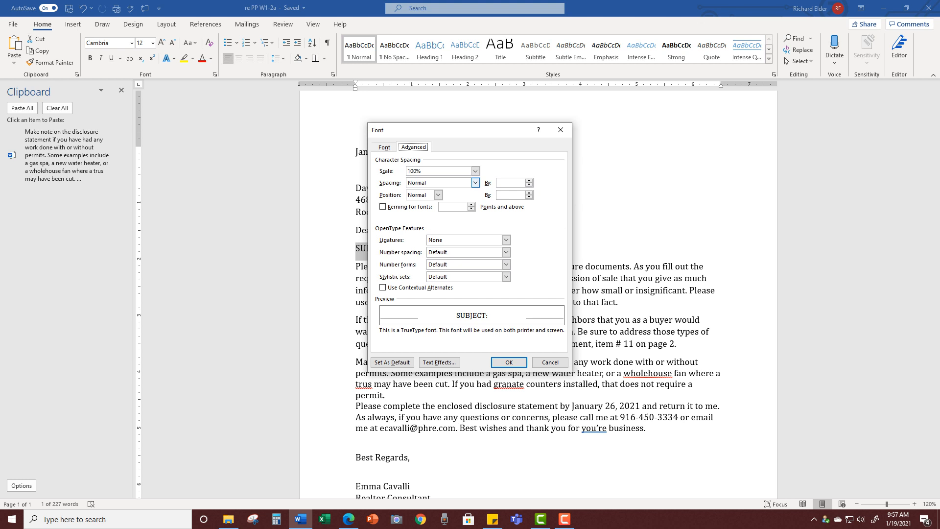
pyautogui.click(475, 182)
pyautogui.press('Down')
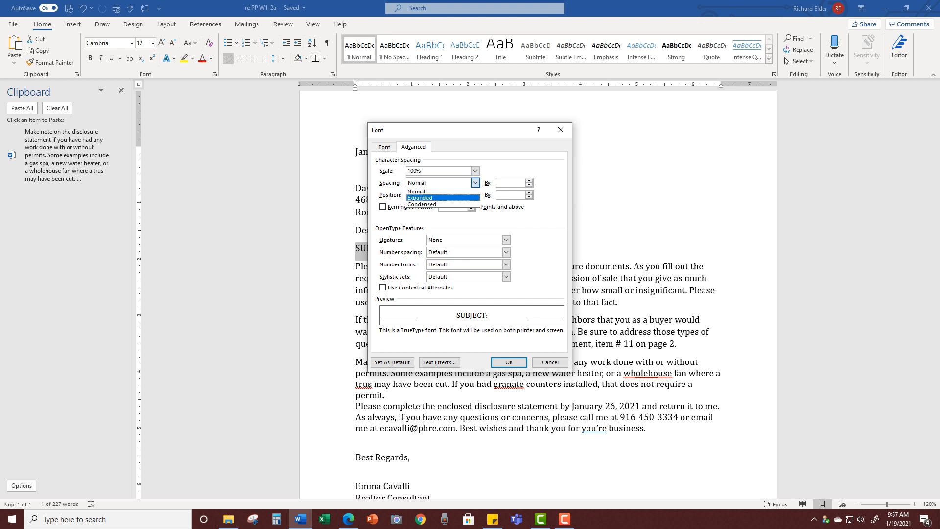
pyautogui.press('Return')
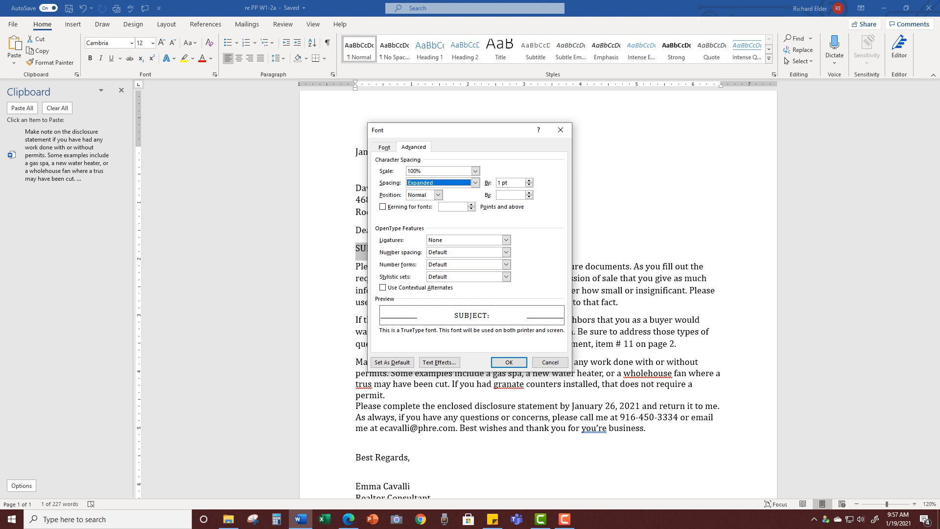
pyautogui.moveTo(440, 129); pyautogui.dragTo(594, 122)
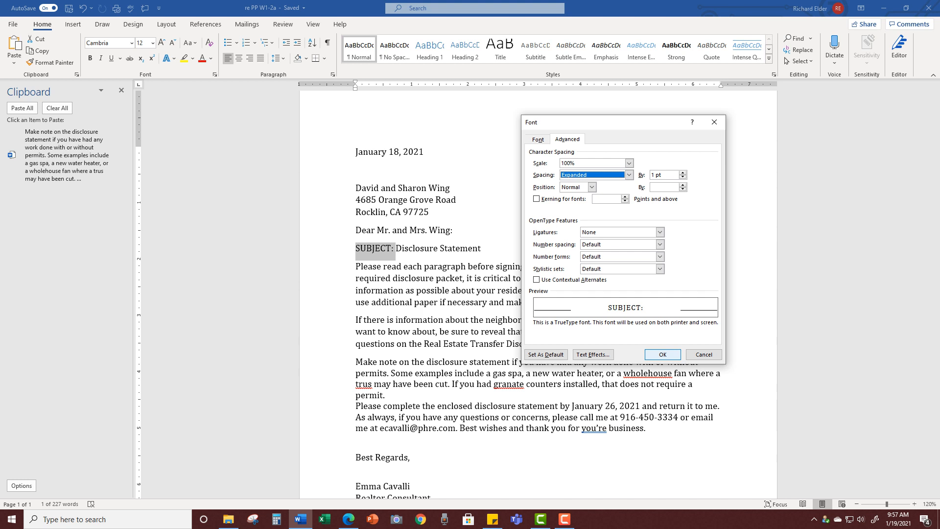
pyautogui.press('Return')
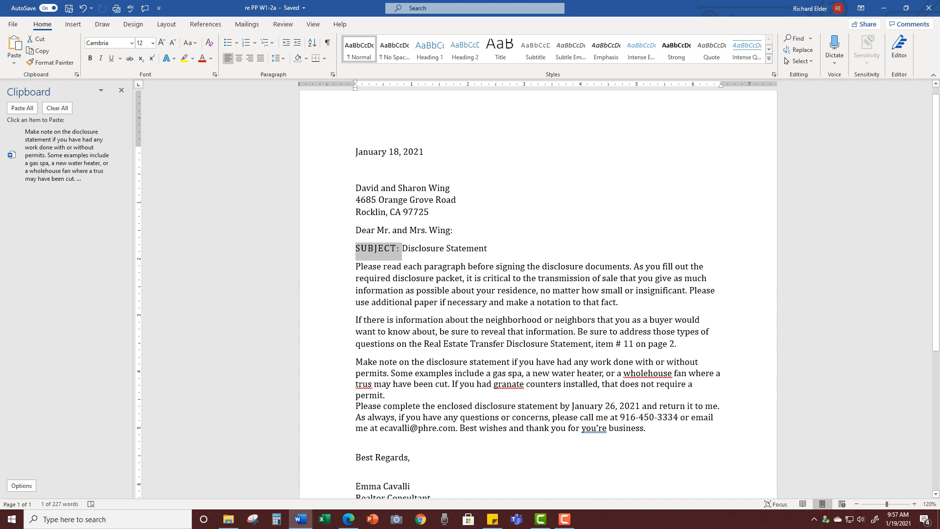
# Increase the expanded character spacing of "SUBJECT:" beyond 1 pt
pyautogui.click(215, 74)
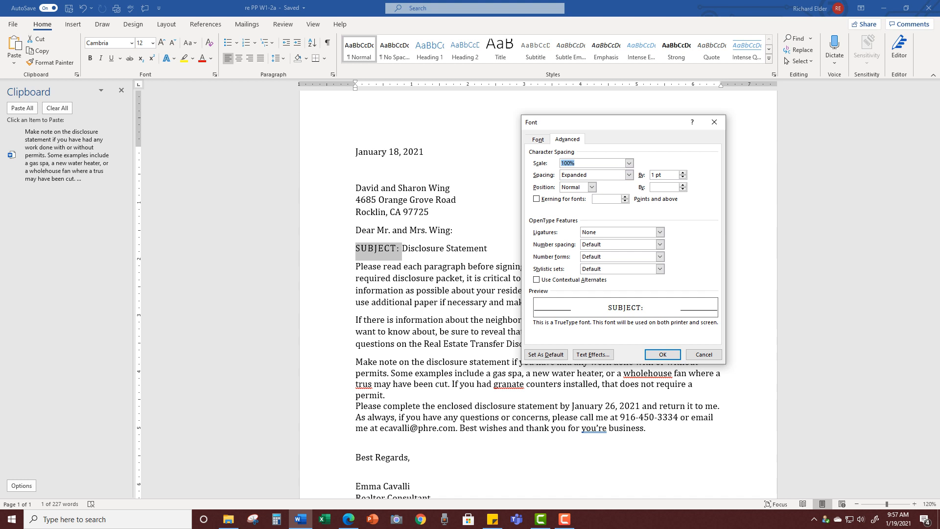
pyautogui.click(682, 177)
pyautogui.press('Up')
pyautogui.press('Up')
pyautogui.press('Up')
pyautogui.press('Up')
pyautogui.press('Up')
pyautogui.click(662, 354)
pyautogui.click(617, 266)
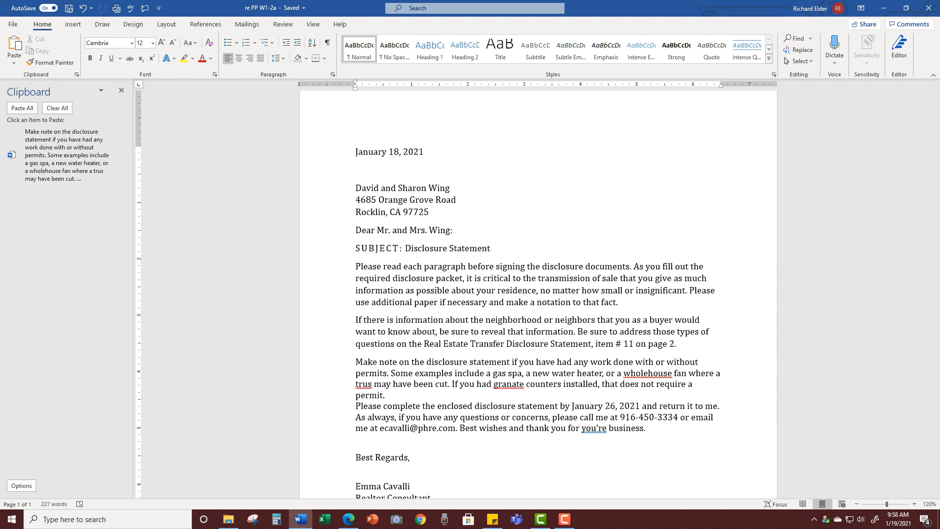
# Change the font color of the e-mail address in the closing body paragraph to the standard color Dark Blue
pyautogui.scroll(-4, 538, 296)
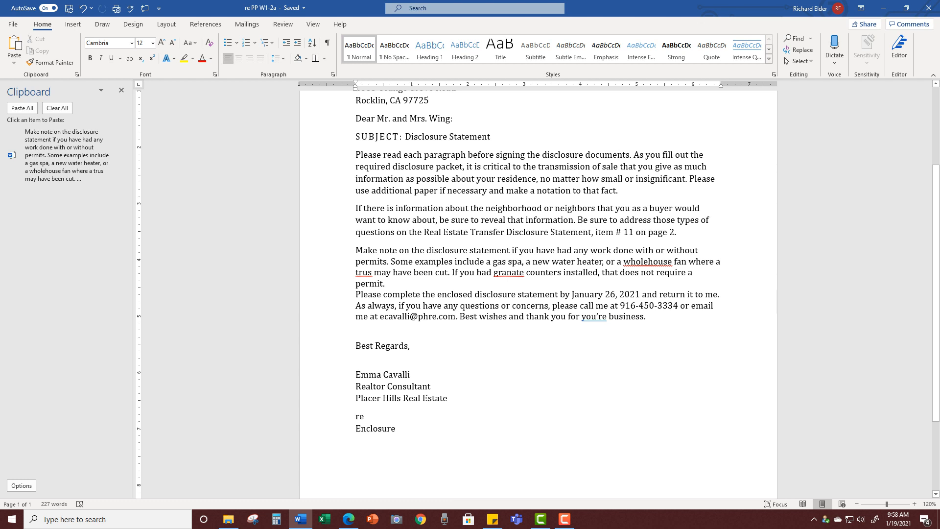
pyautogui.scroll(-1, 616, 127)
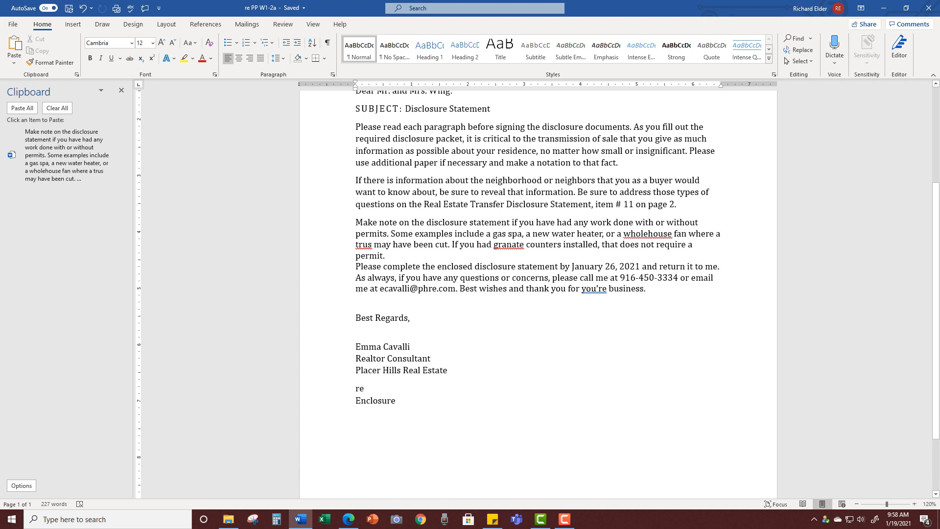
pyautogui.moveTo(456, 288); pyautogui.dragTo(380, 288)
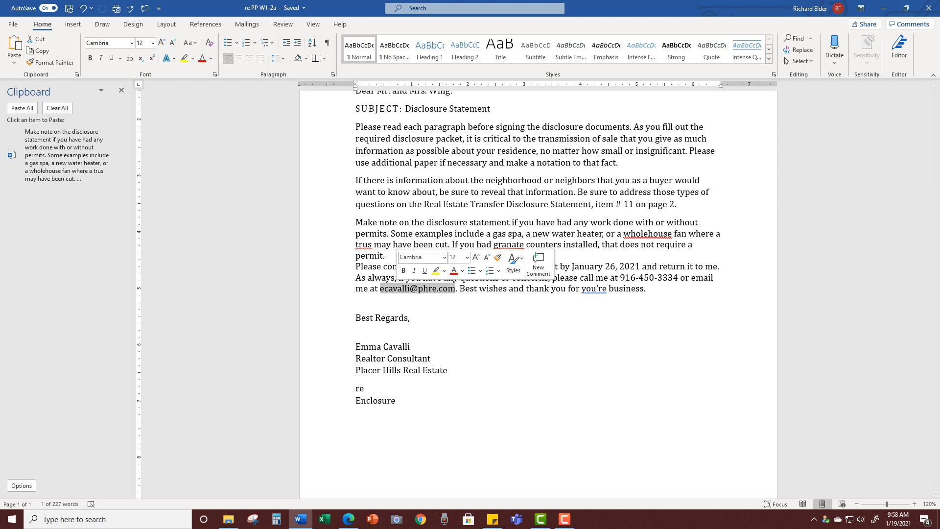
pyautogui.click(211, 58)
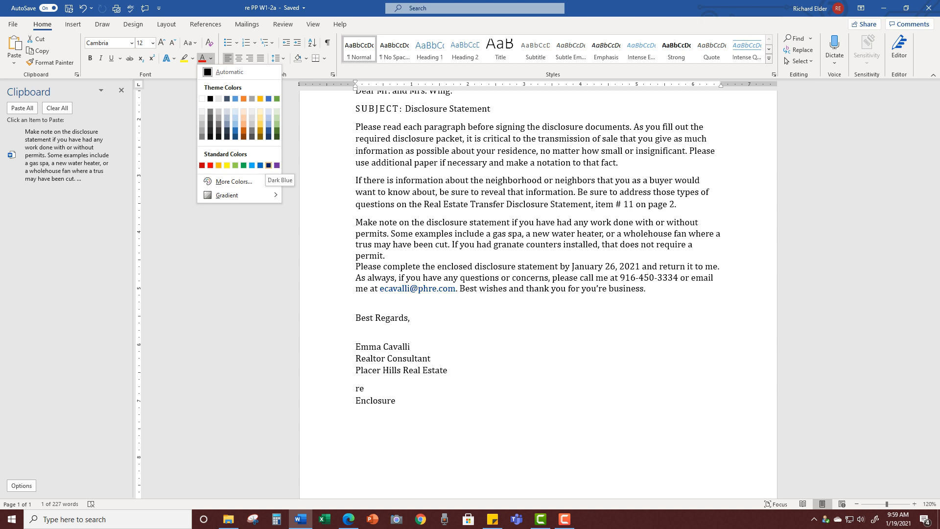
pyautogui.click(268, 165)
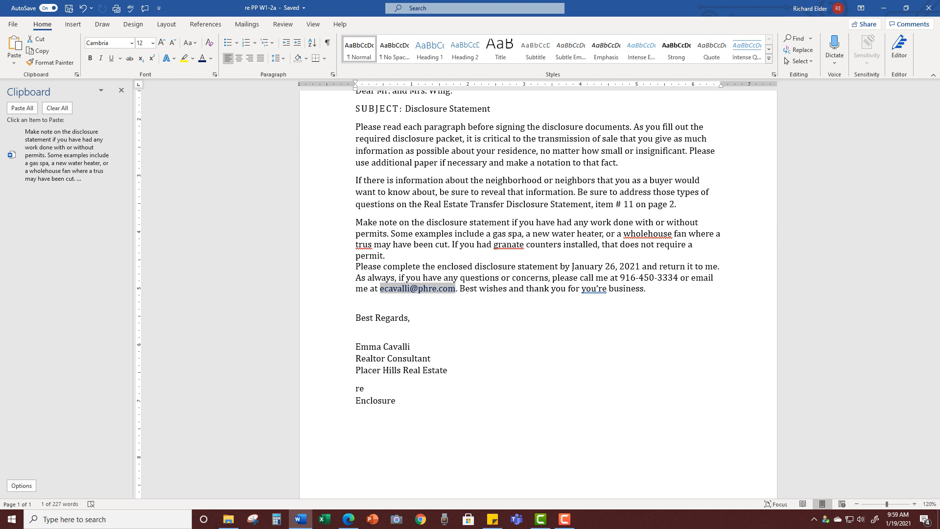
pyautogui.click(356, 299)
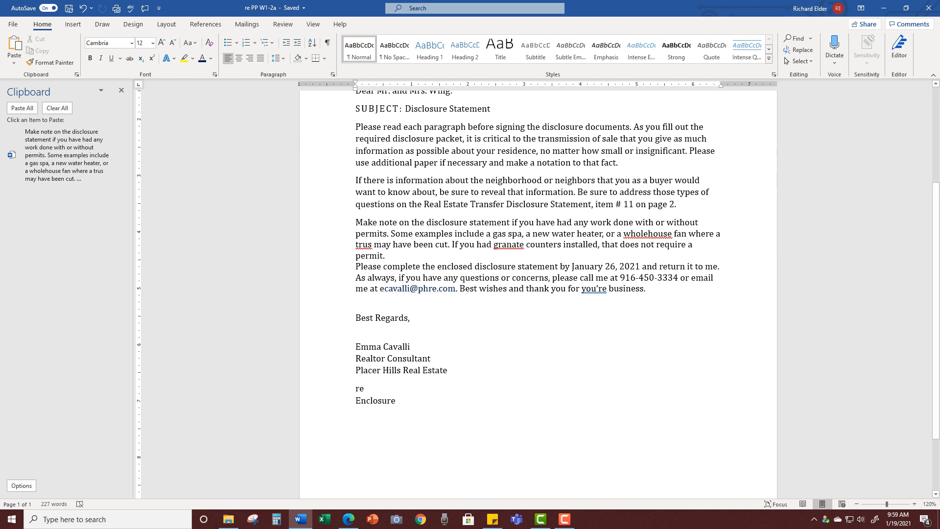
# Apply the Small caps font effect to the sender's name in the signature block
pyautogui.moveTo(412, 347); pyautogui.dragTo(355, 346)
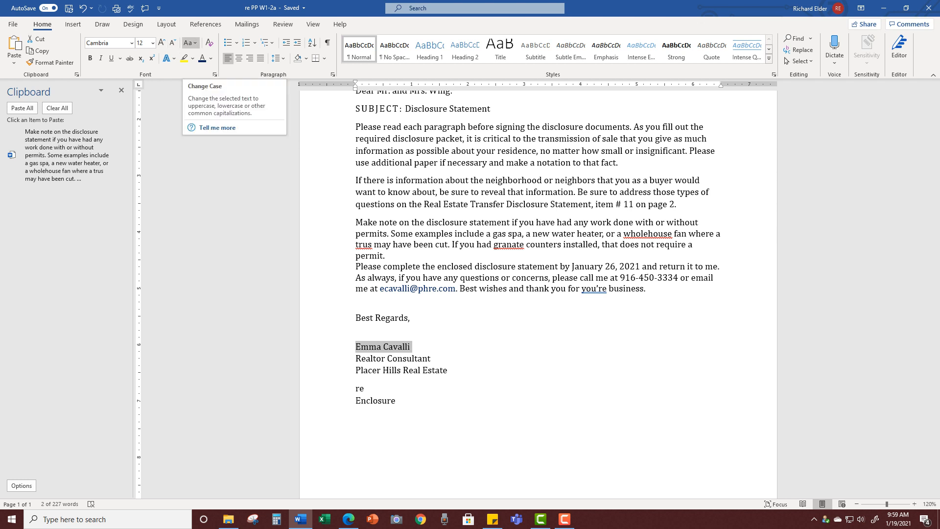
pyautogui.click(190, 43)
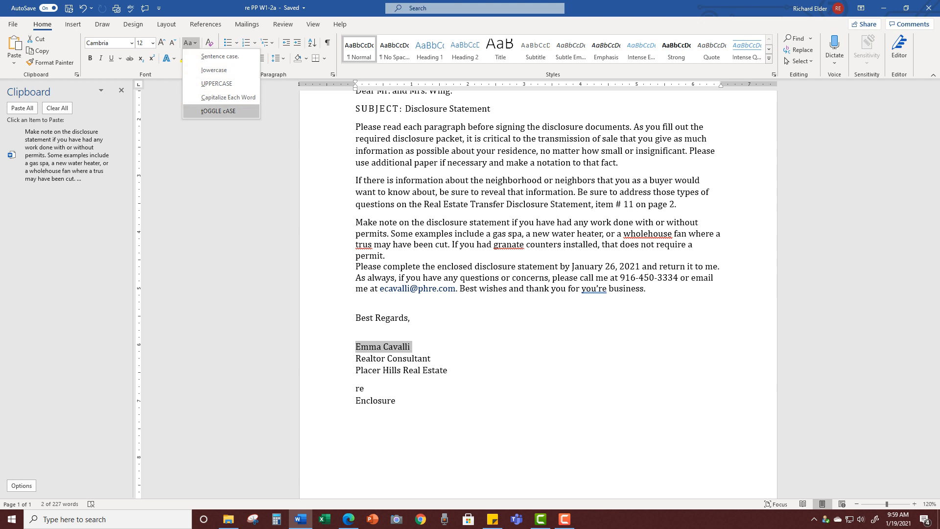
pyautogui.press('Escape')
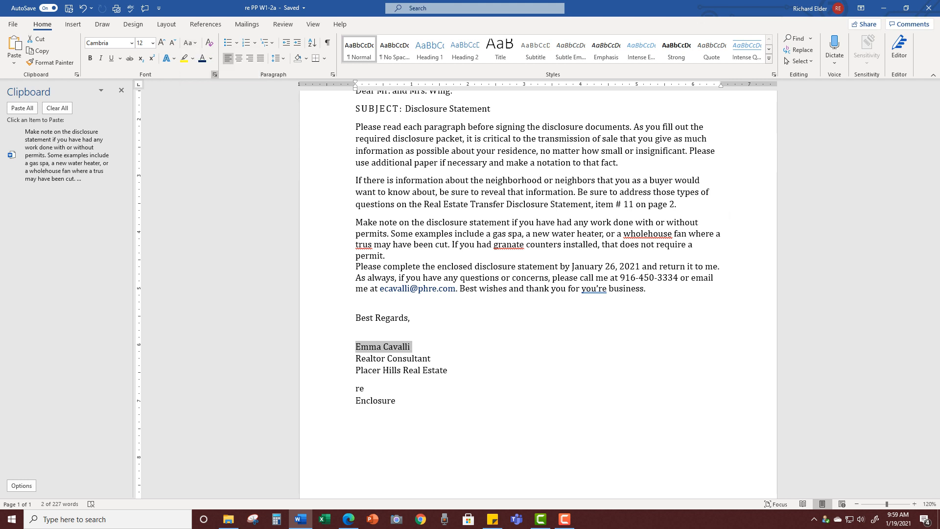
pyautogui.hotkey('ctrl', 'd')
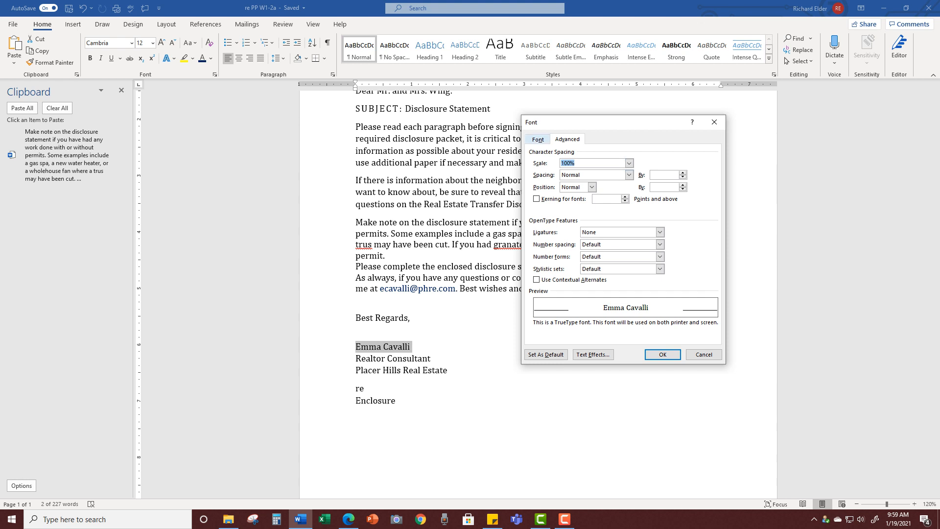
pyautogui.click(537, 139)
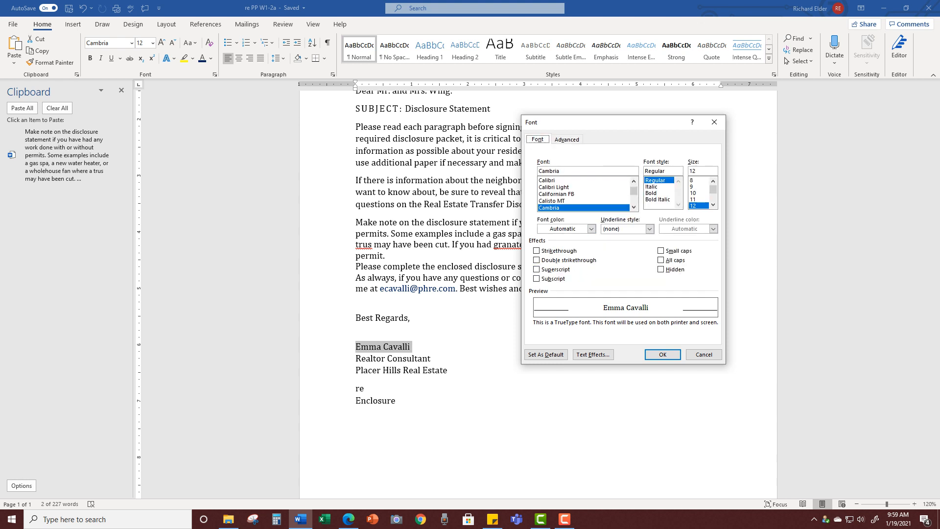
pyautogui.click(660, 251)
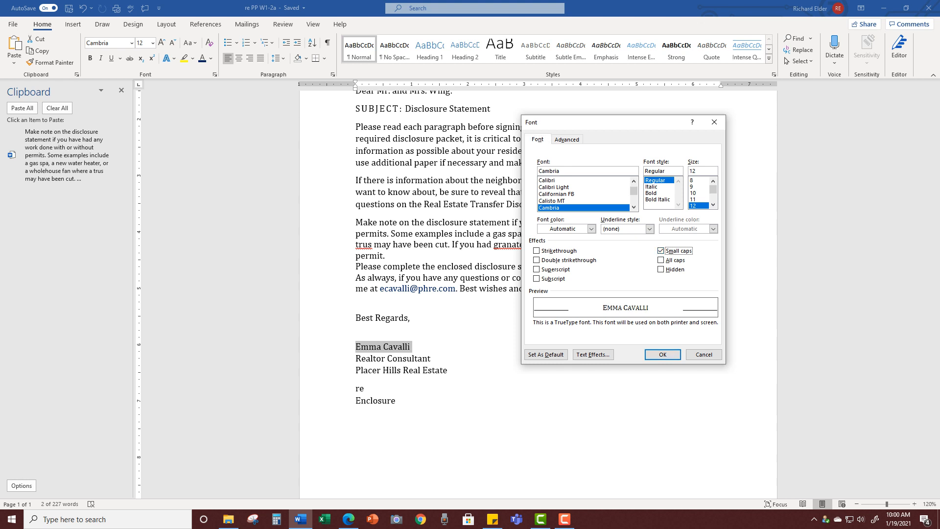
pyautogui.click(662, 354)
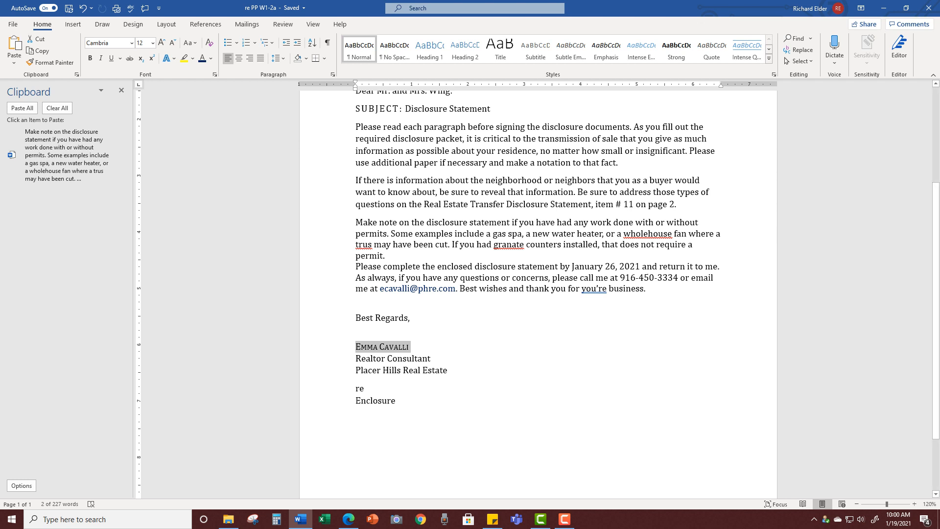
# Italicize "Realtor Consultant" and bold "Placer Hills Real Estate" in the signature block
pyautogui.moveTo(430, 358); pyautogui.dragTo(354, 358)
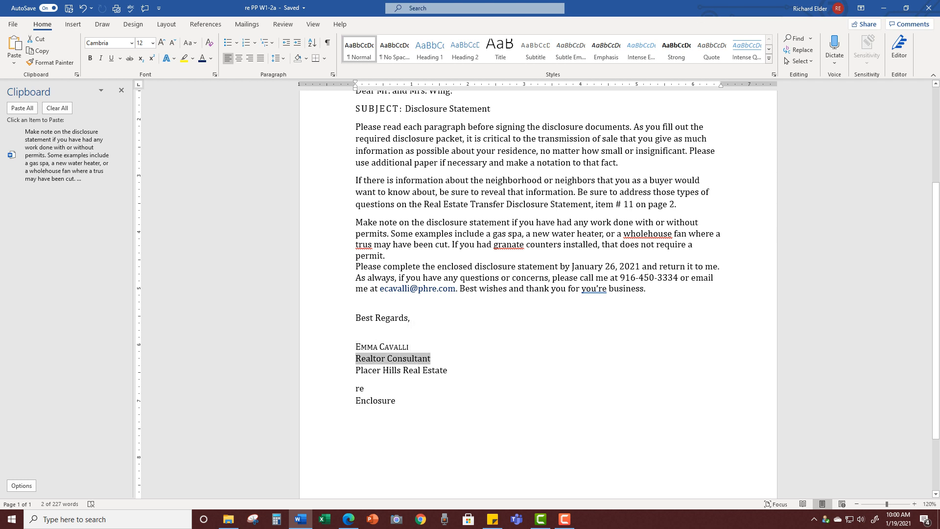
pyautogui.click(100, 58)
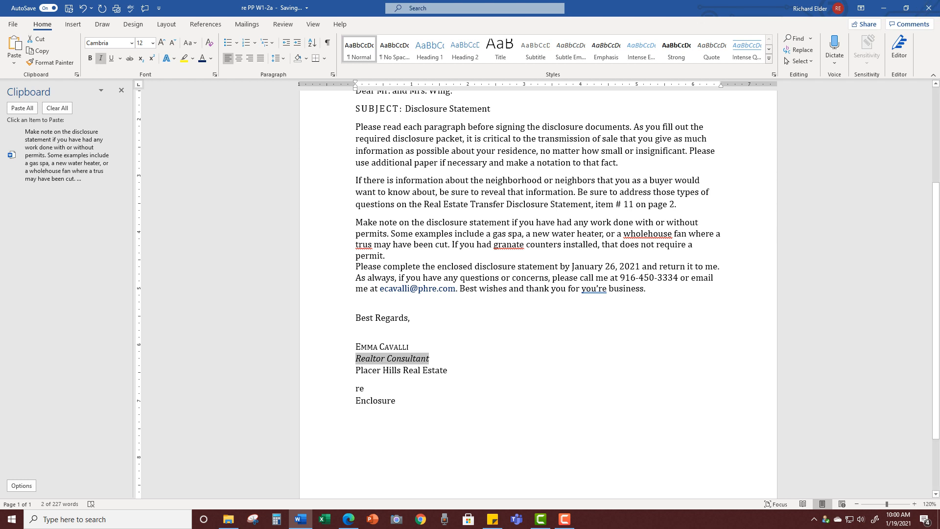
pyautogui.moveTo(447, 370); pyautogui.dragTo(356, 370)
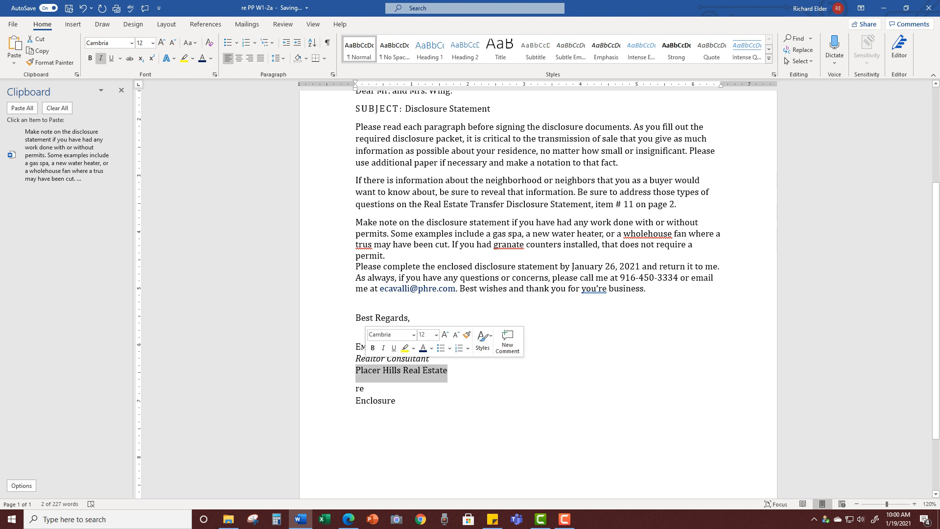
pyautogui.click(90, 58)
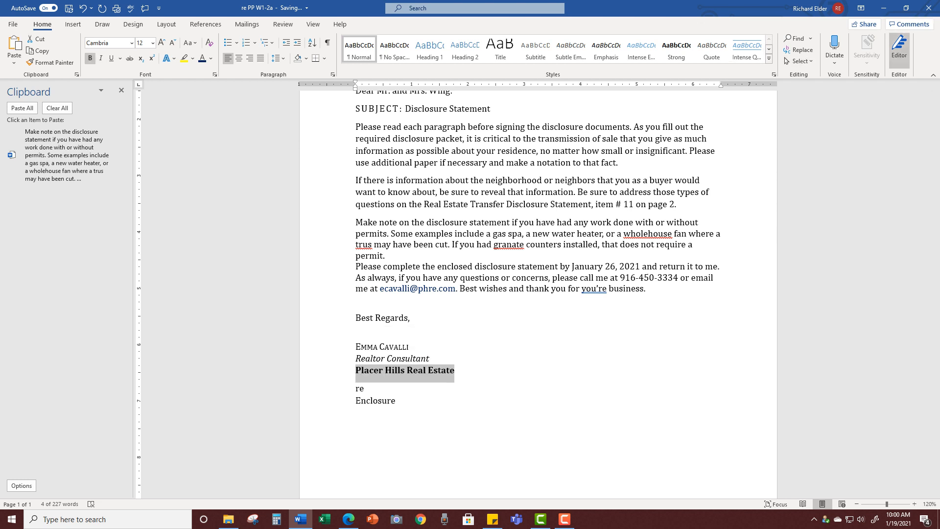
# Run the Editor spelling check and correct the misspellings to "whole house", "trust" and "granite"
pyautogui.click(898, 51)
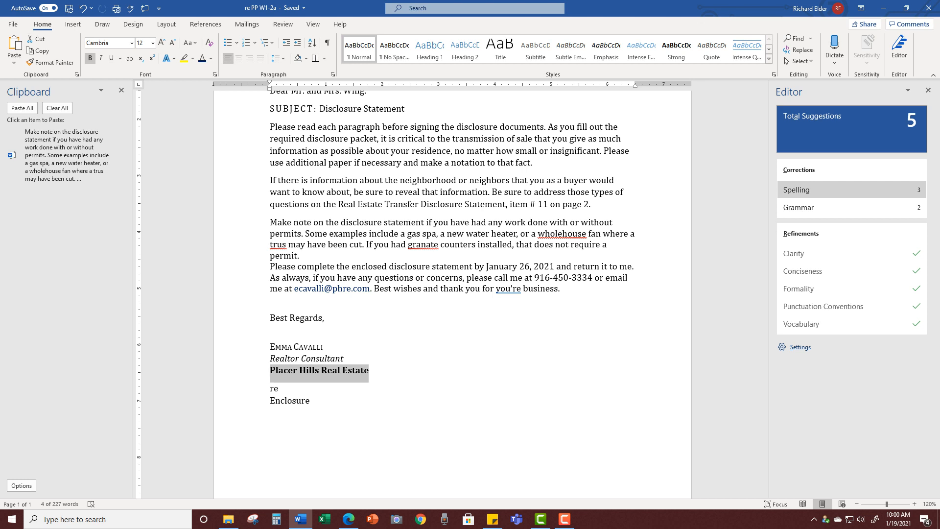
pyautogui.click(832, 189)
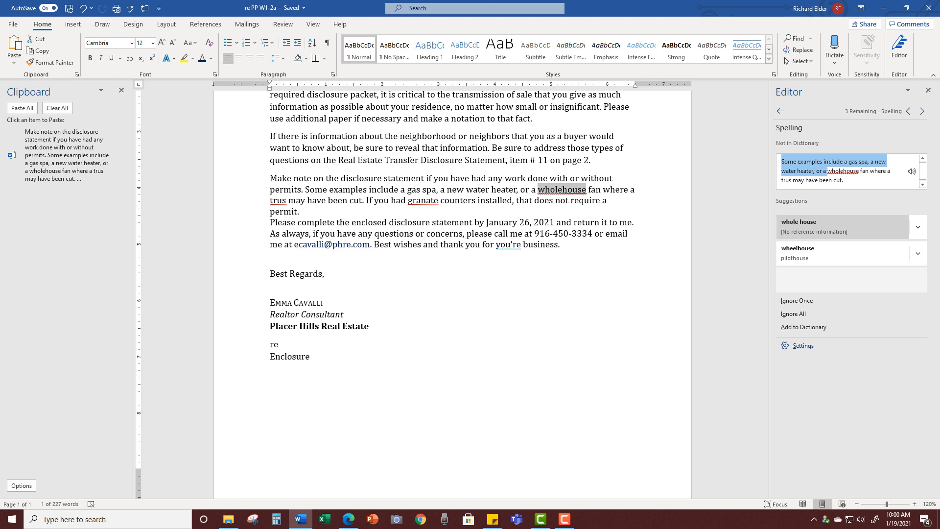
pyautogui.click(813, 226)
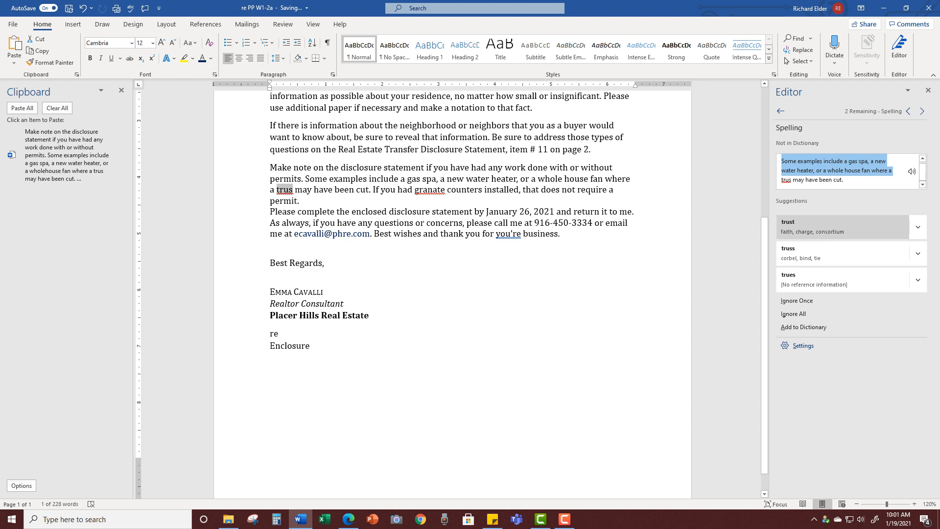
pyautogui.click(812, 226)
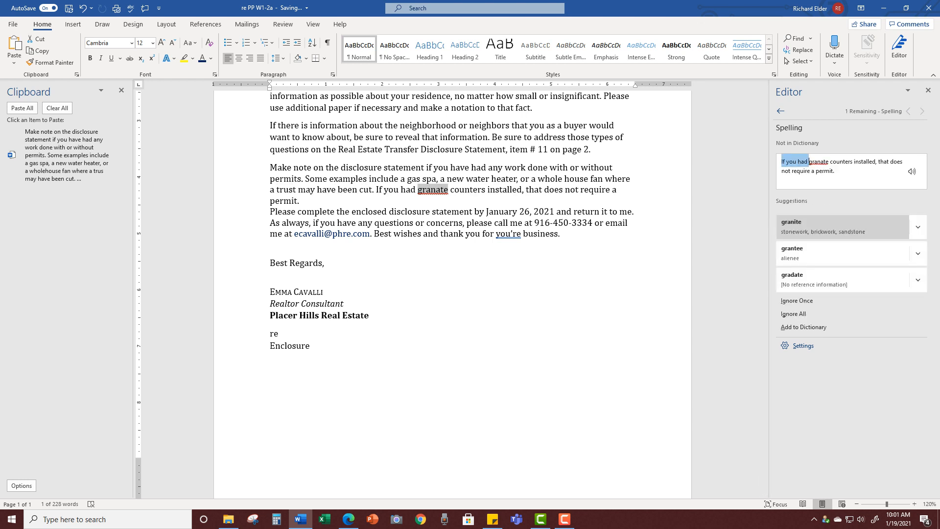
pyautogui.click(812, 226)
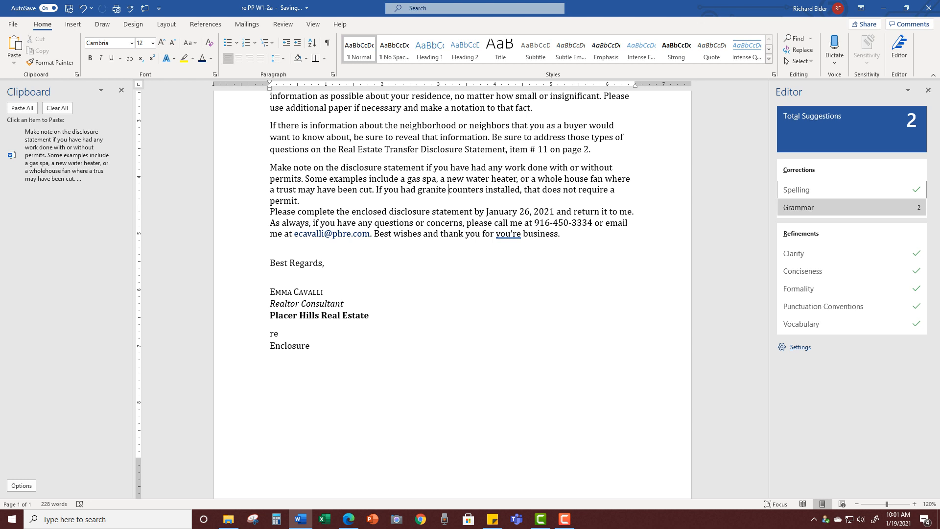
# Correct "you're" to "your" through the Editor grammar check and close the Editor
pyautogui.click(813, 207)
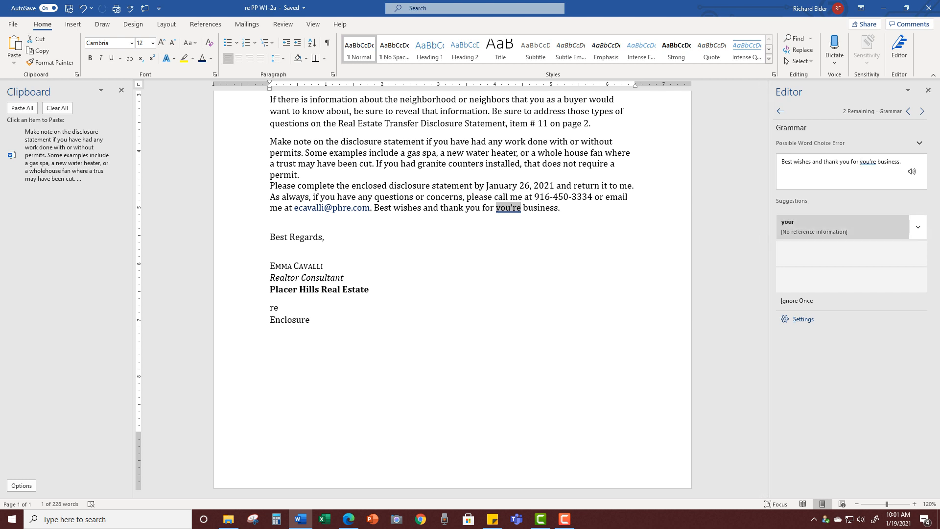
pyautogui.click(841, 226)
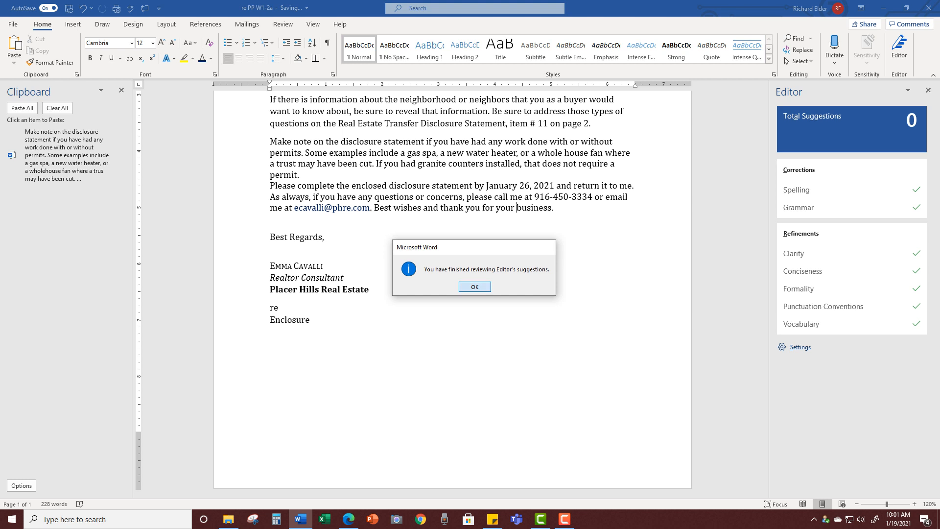
pyautogui.press('Return')
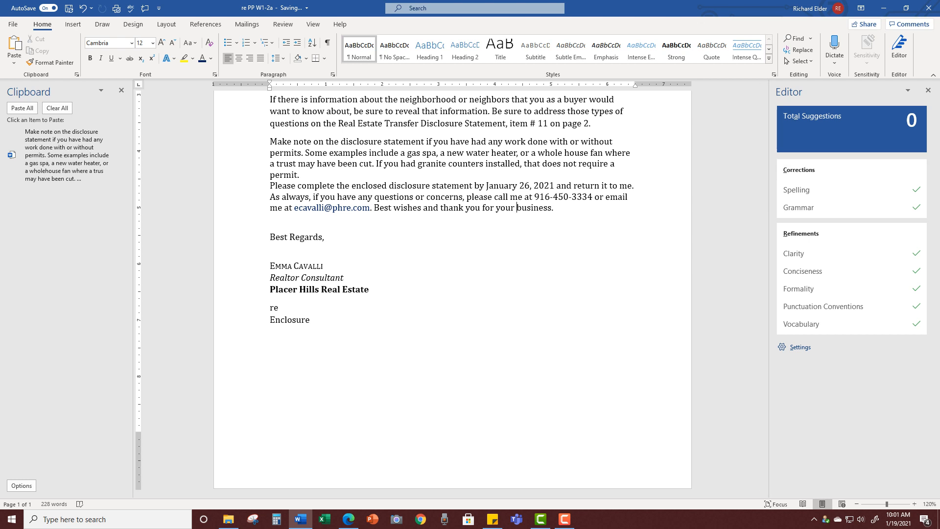
pyautogui.click(928, 90)
# Move the "Make note on the disclosure statement" paragraph to the end of the first body paragraph
pyautogui.scroll(2, 534, 291)
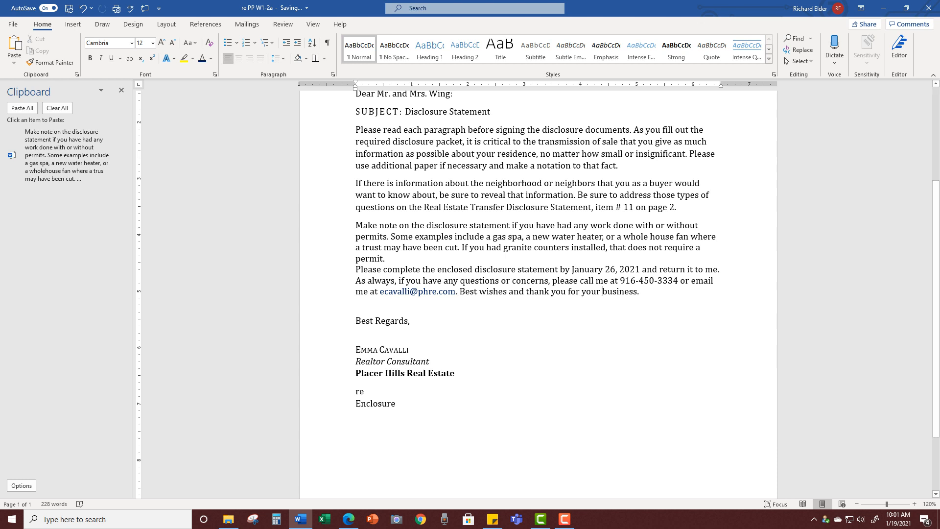
pyautogui.moveTo(385, 258); pyautogui.dragTo(355, 225)
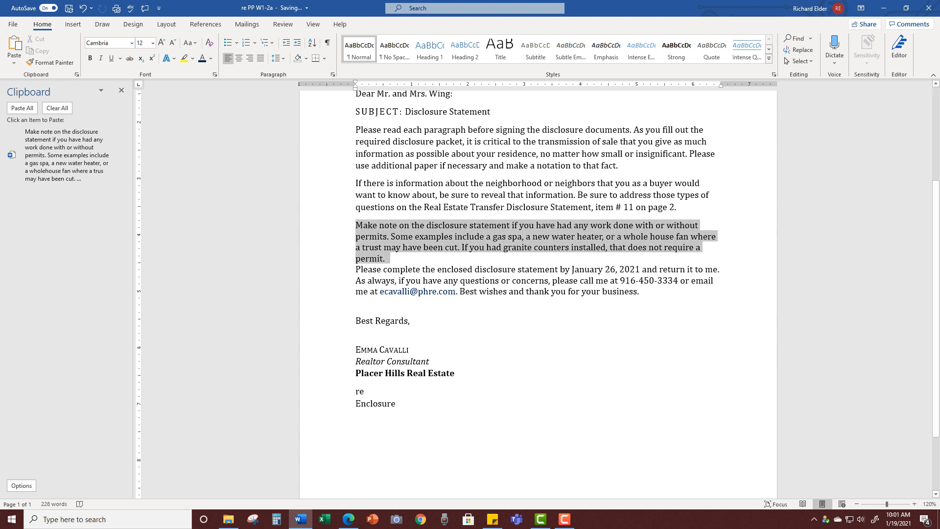
pyautogui.press('F2')
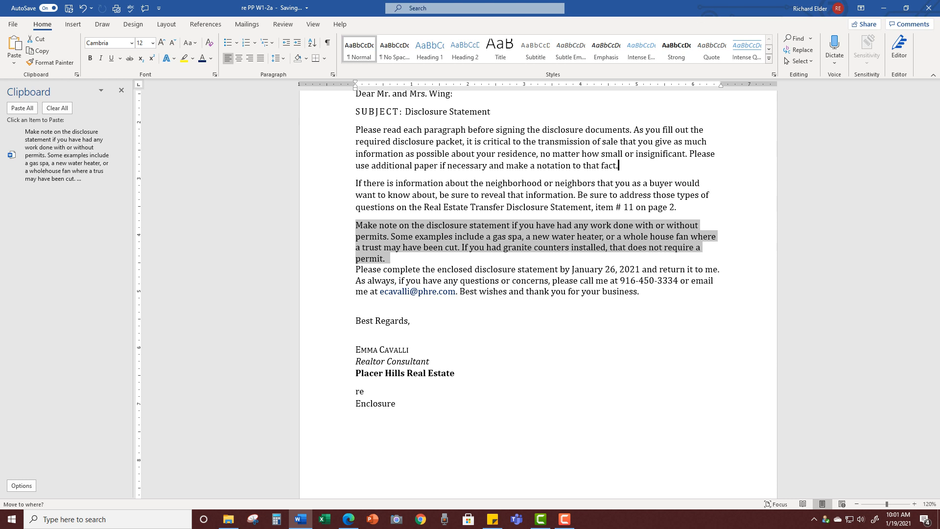
pyautogui.press('Return')
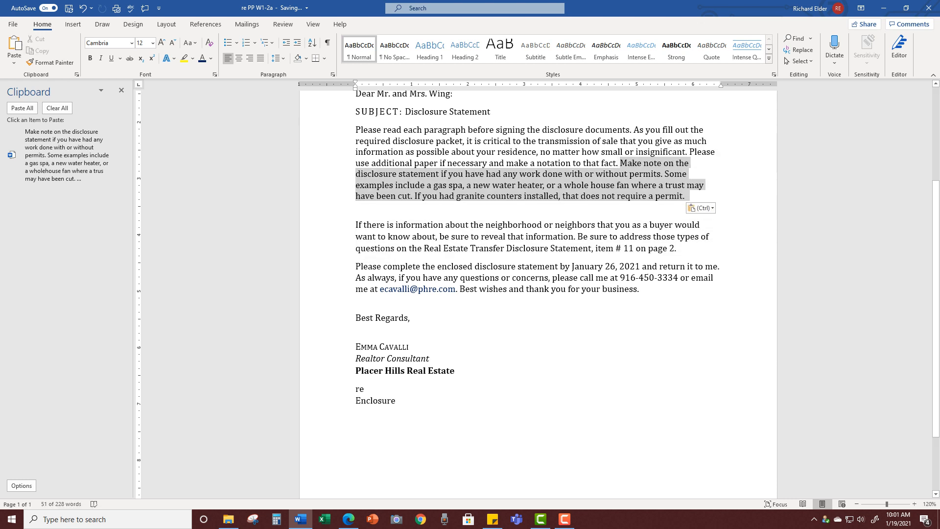
# Split the "Make note" text into its own paragraph, removing its leading space and the extra spacing below it
pyautogui.click(617, 163)
pyautogui.press('Return')
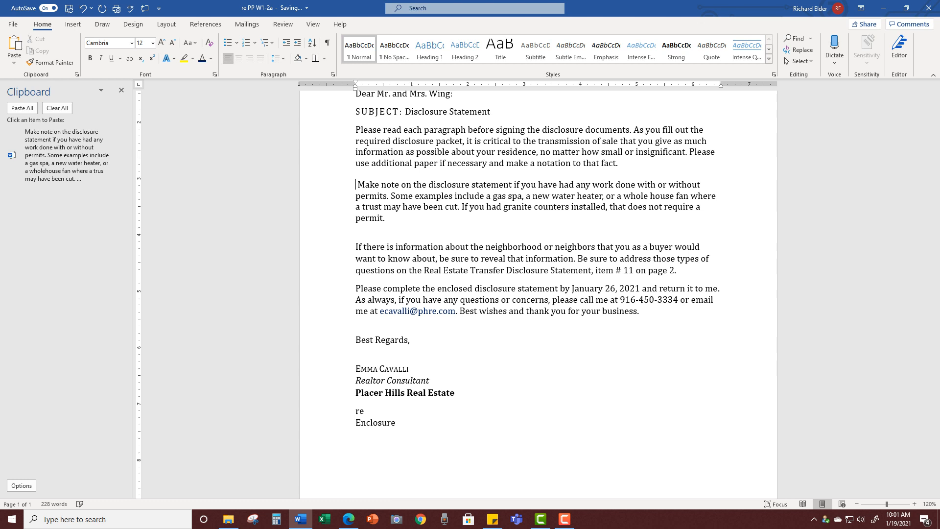
pyautogui.press('BackSpace')
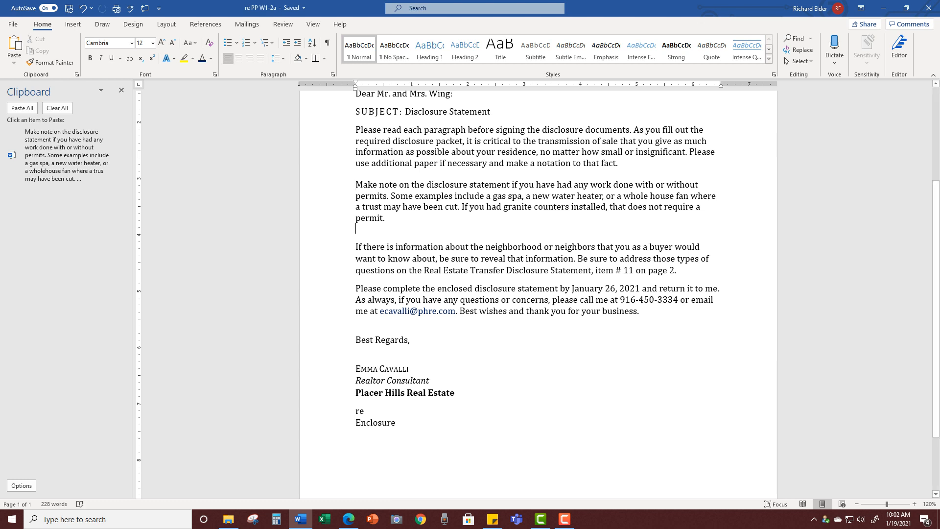
pyautogui.press('Delete')
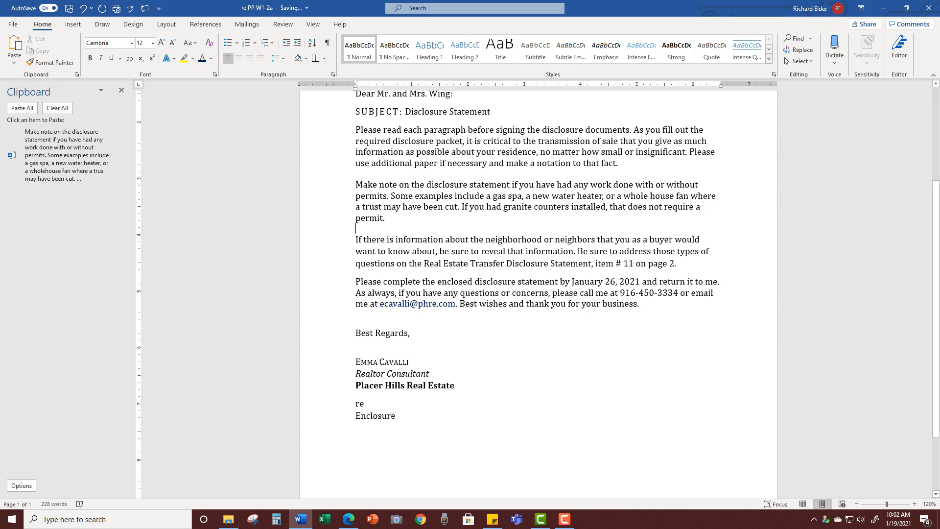
# Highlight the date "January 26, 2021" in the last body paragraph in yellow
pyautogui.moveTo(641, 281); pyautogui.dragTo(572, 281)
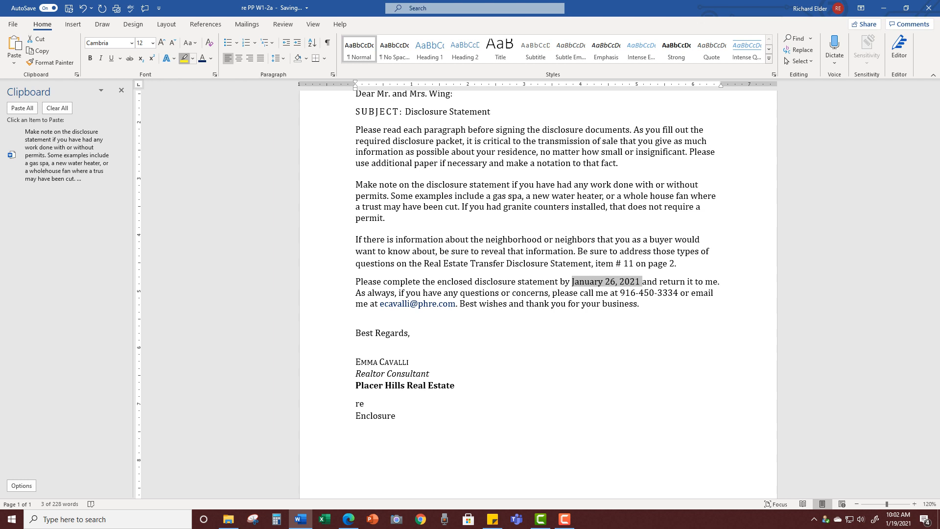
pyautogui.click(184, 58)
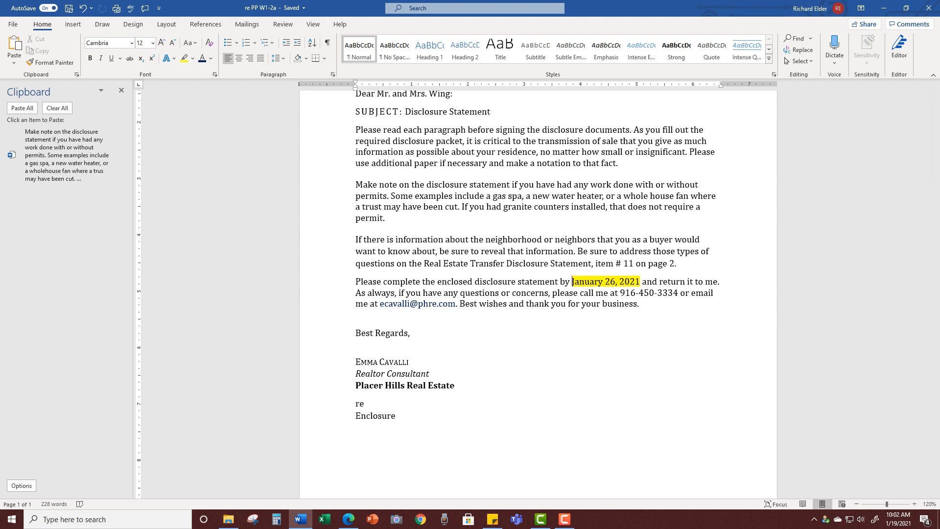
pyautogui.click(564, 519)
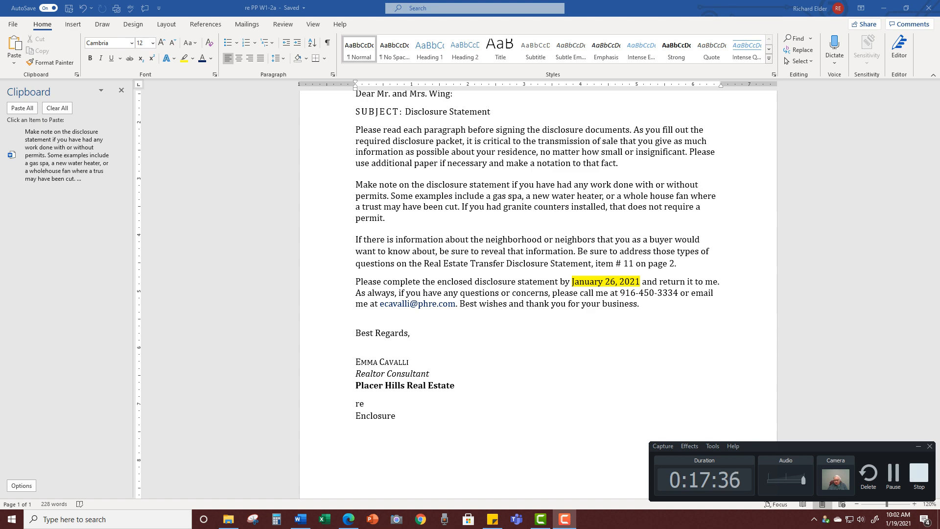